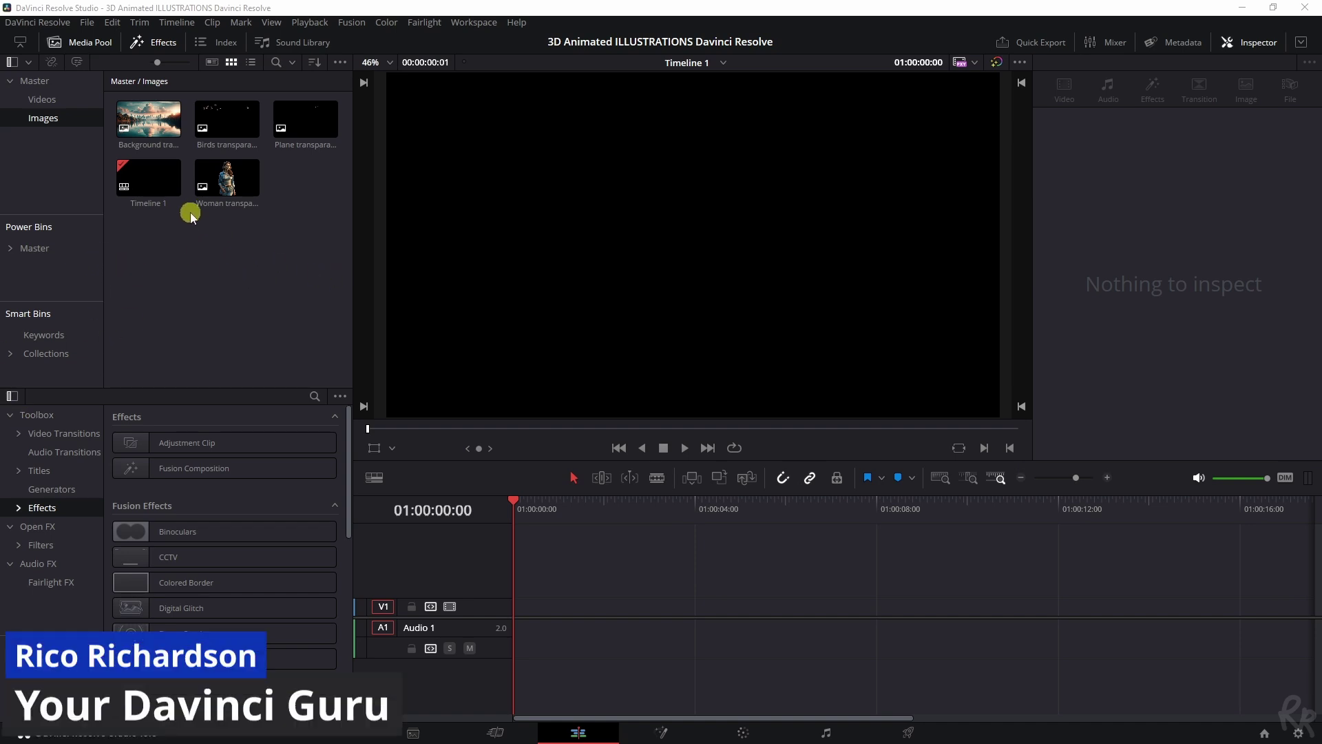
Step: Preview the lake Background, Birds, Plane and Woman images in turn, ending on Woman transparent.png
left_click(157, 127)
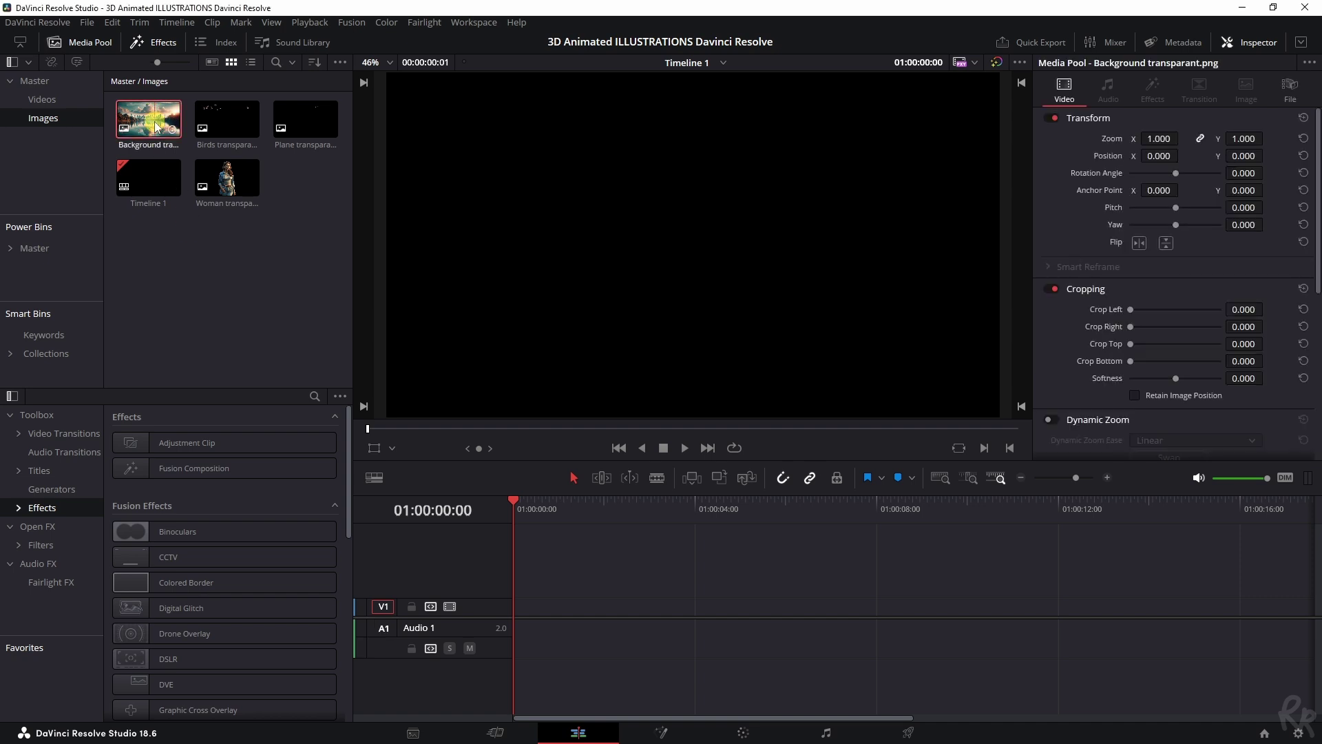
left_click(157, 126)
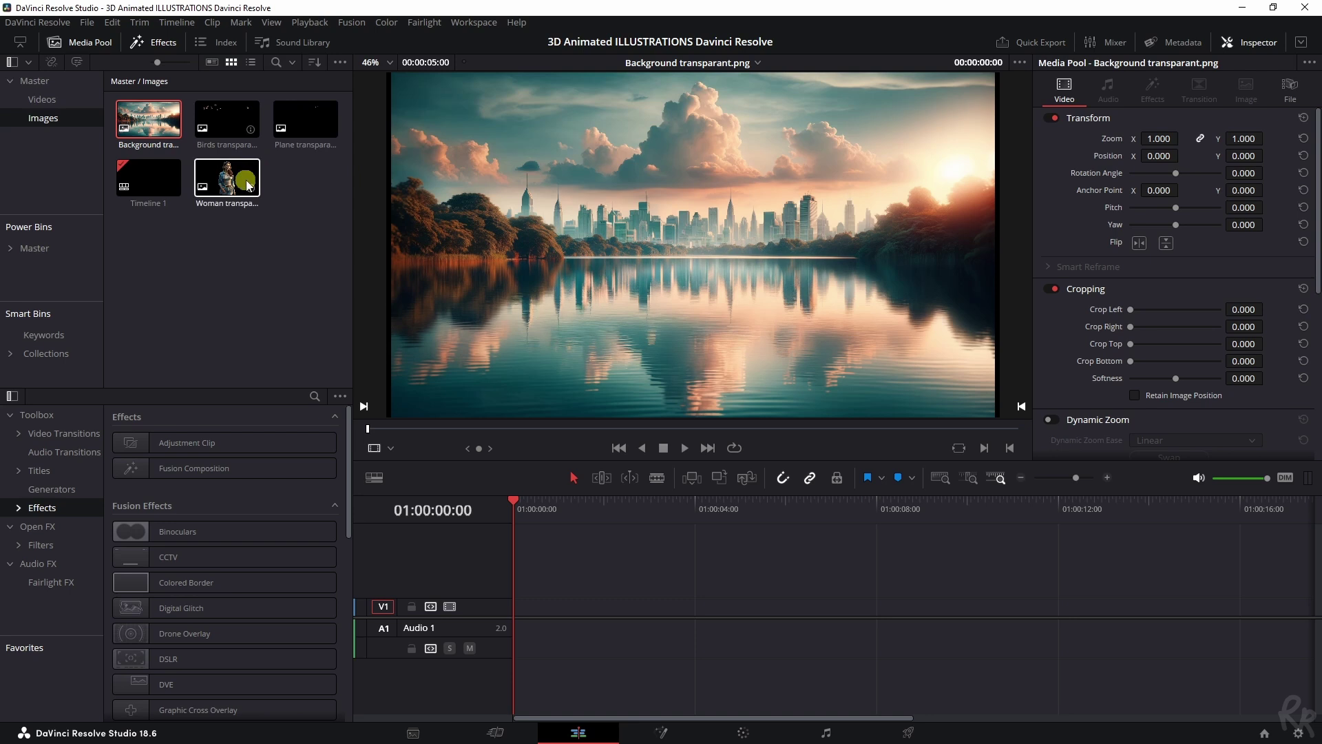
left_click(231, 118)
left_click(310, 119)
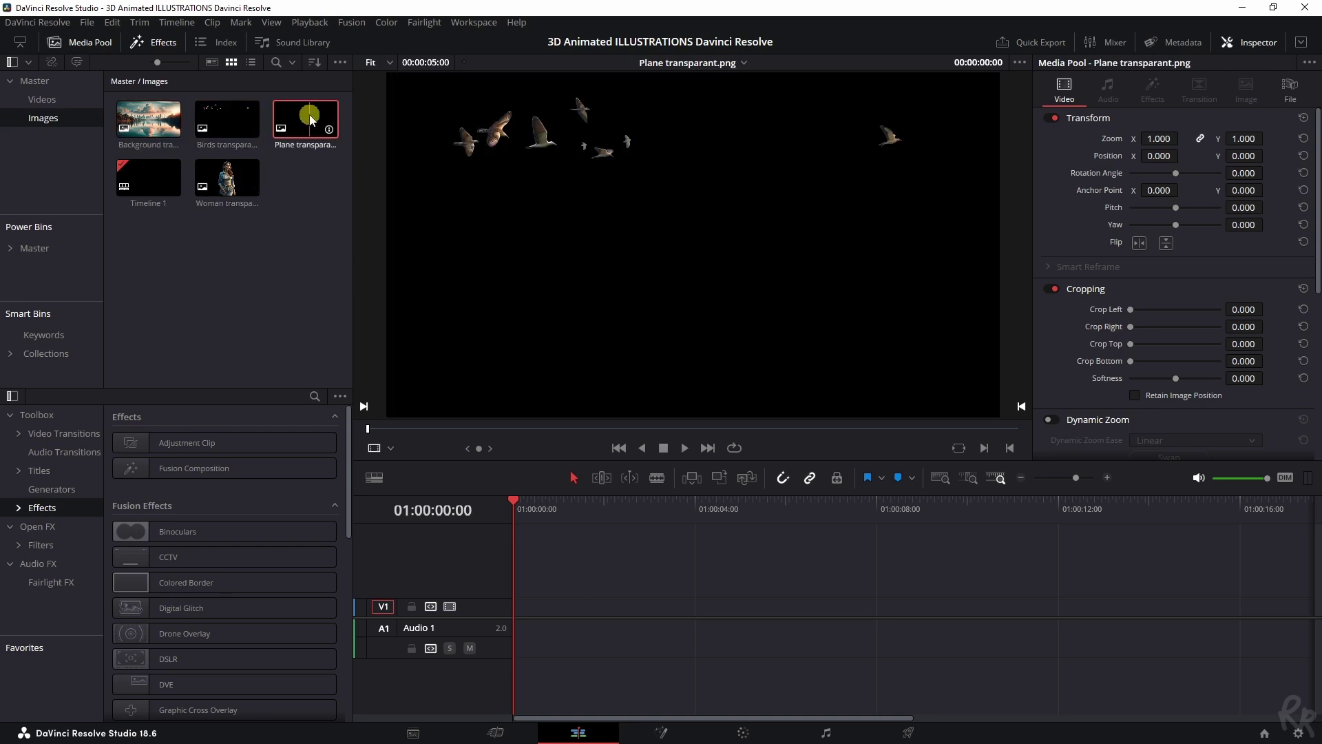
left_click(224, 175)
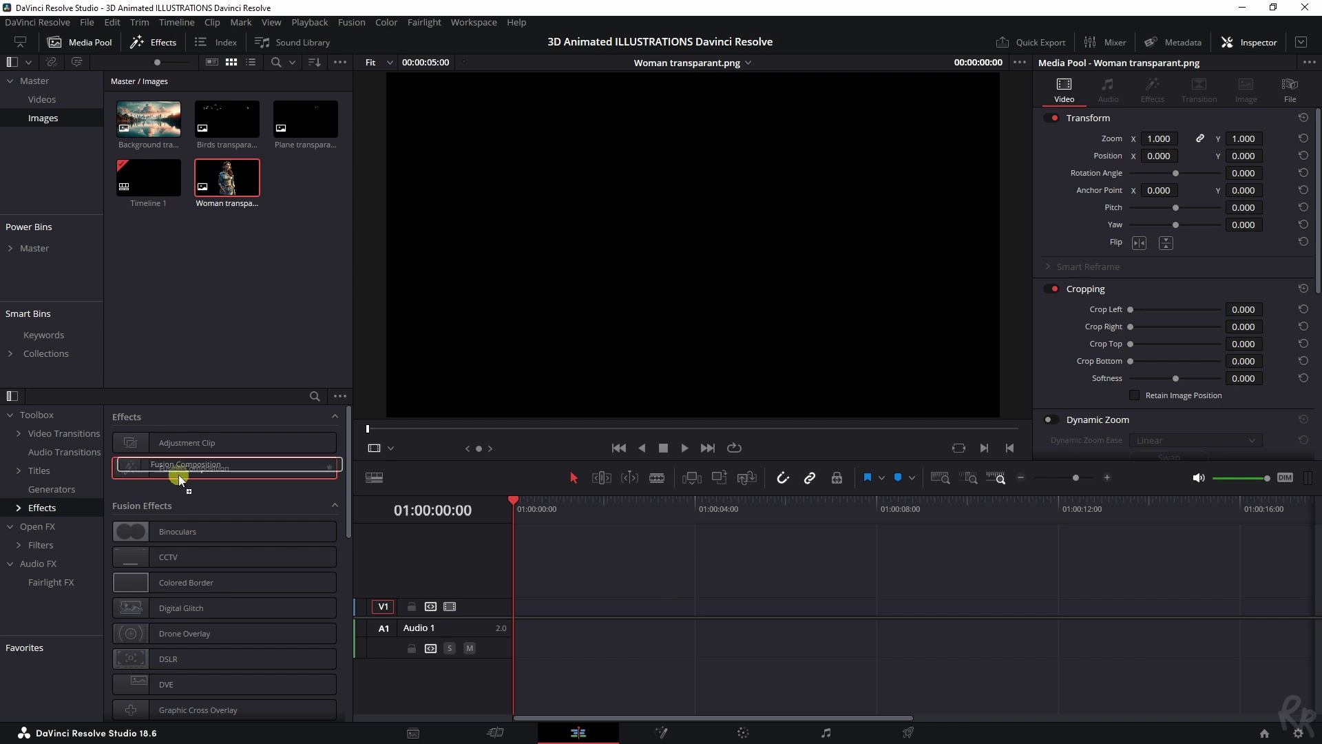
Step: Drop a Fusion Composition from the Effects Toolbox at the start of the V1 track
left_click_drag(177, 468, 520, 627)
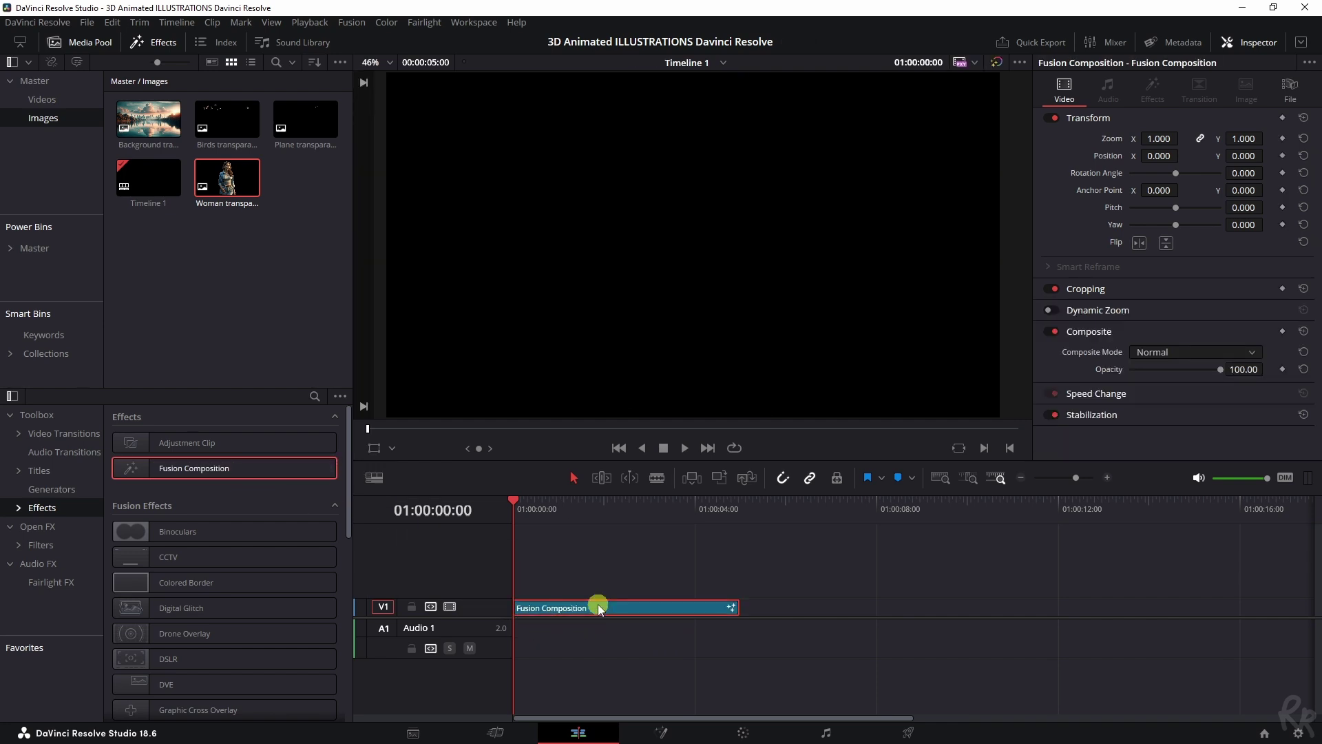
Step: Open the composition on the Fusion page, move MediaOut1 right and widen the Media Pool
left_click(662, 732)
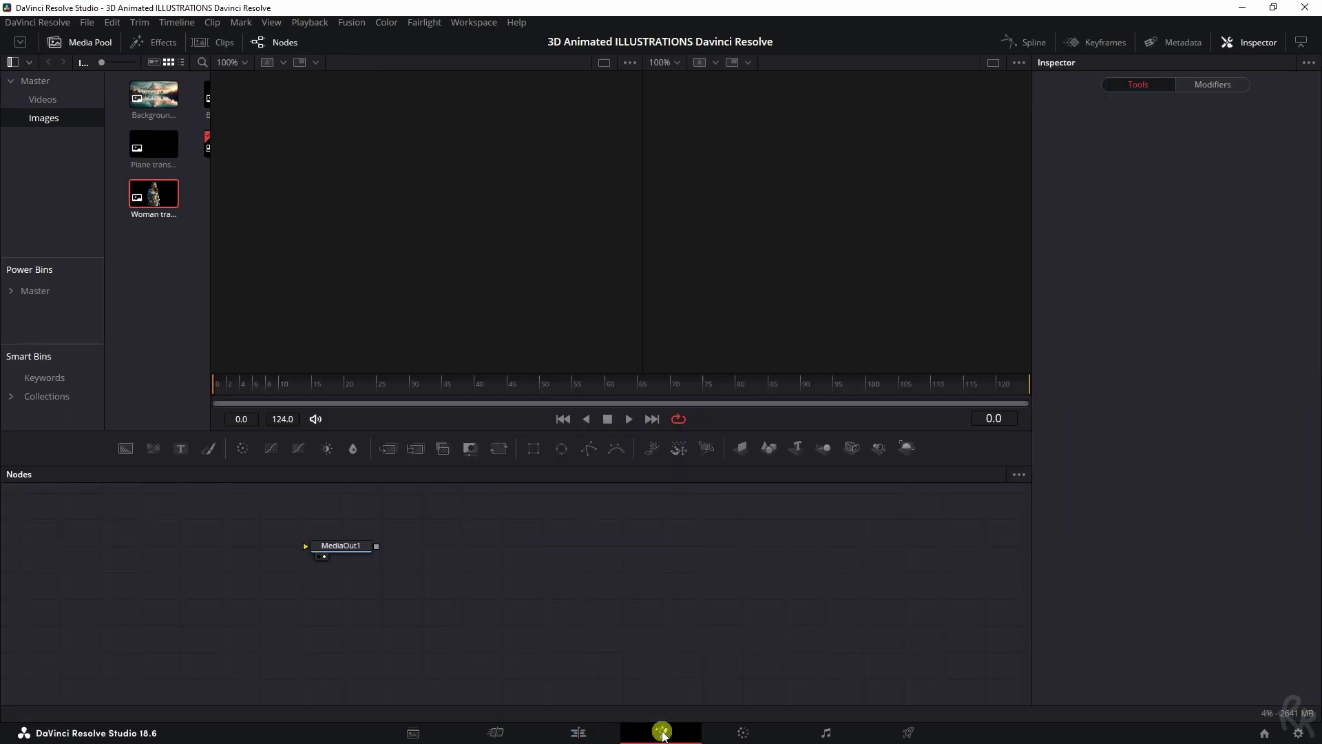
left_click_drag(334, 549, 762, 589)
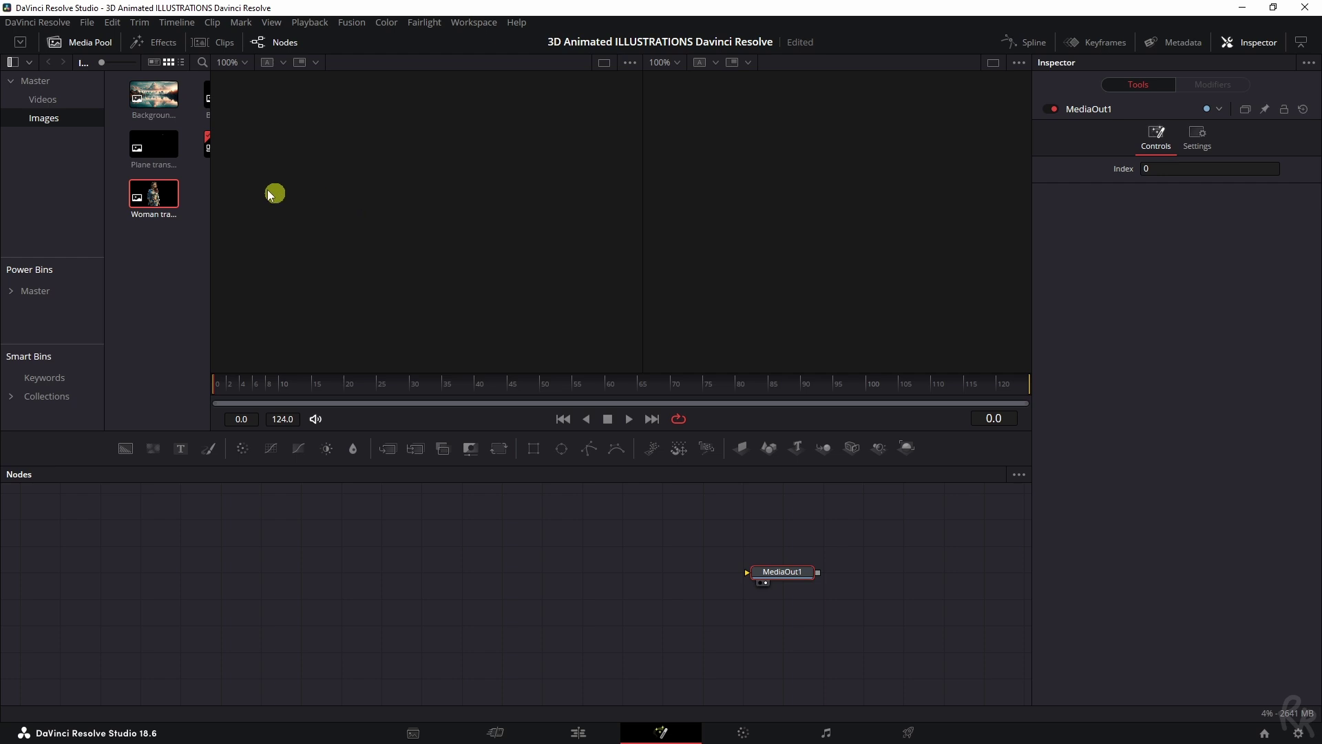
left_click_drag(208, 202, 310, 209)
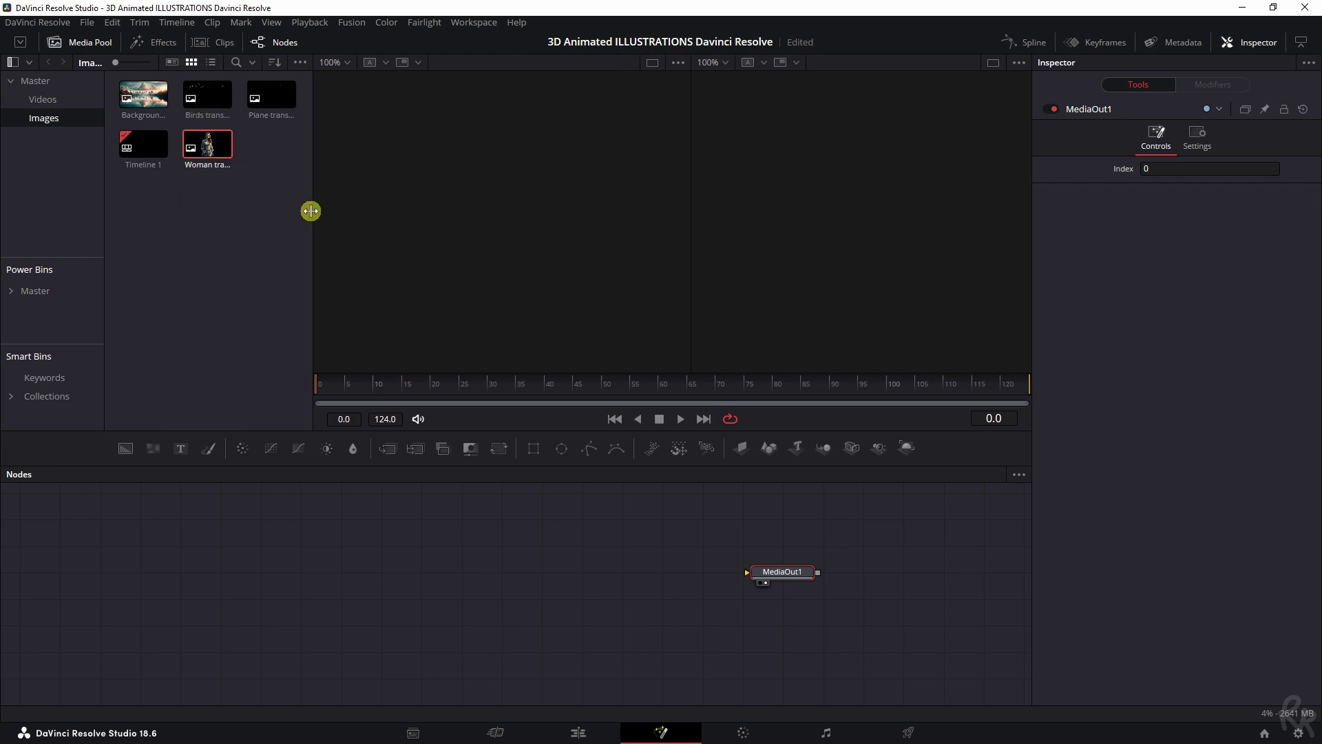
Step: Bring the woman image in as a node renamed Woman, then add the Background image node
left_click_drag(204, 145, 187, 547)
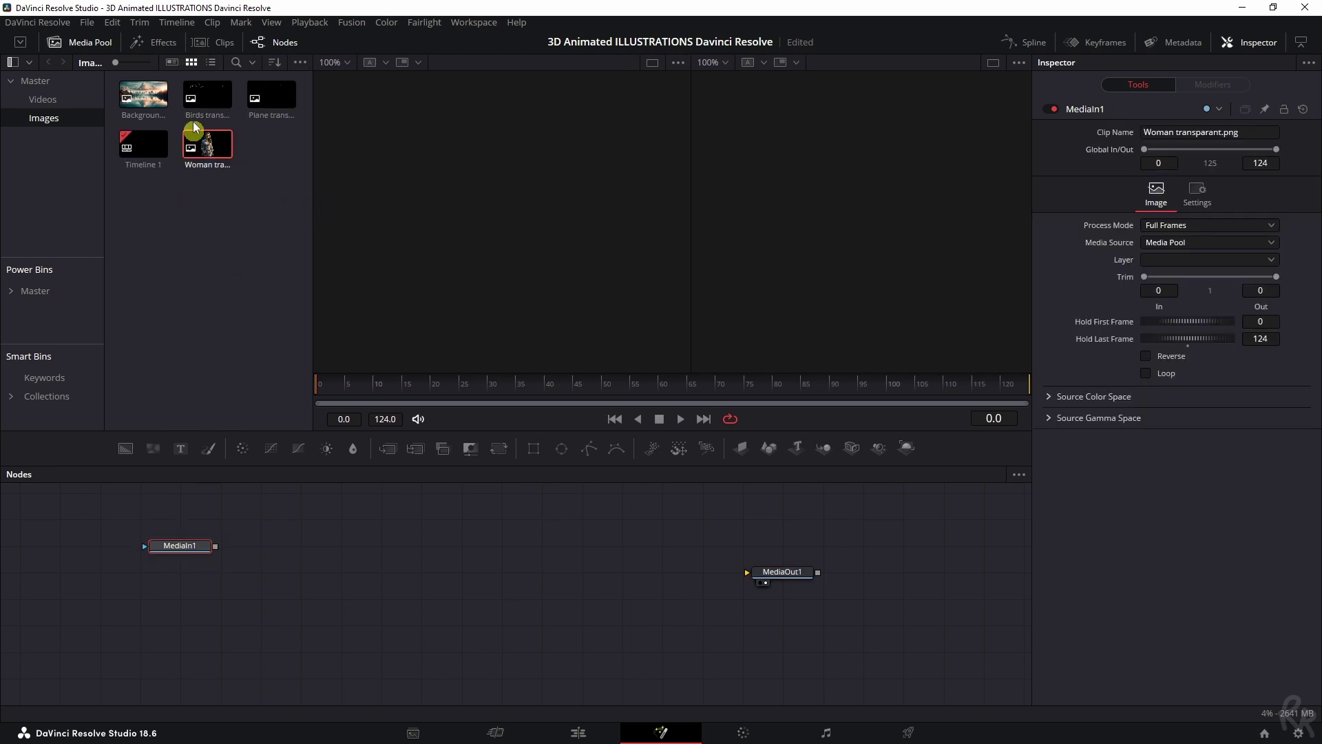
right_click(204, 548)
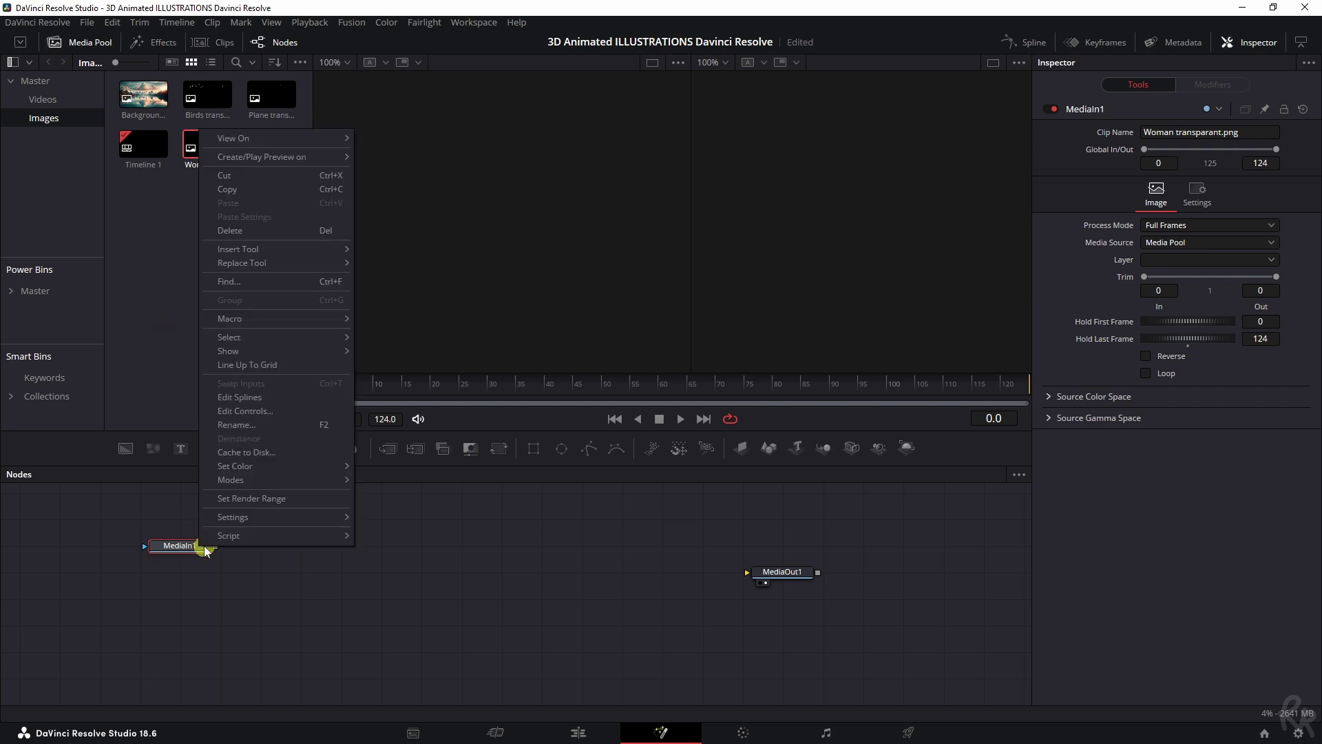
left_click(236, 425)
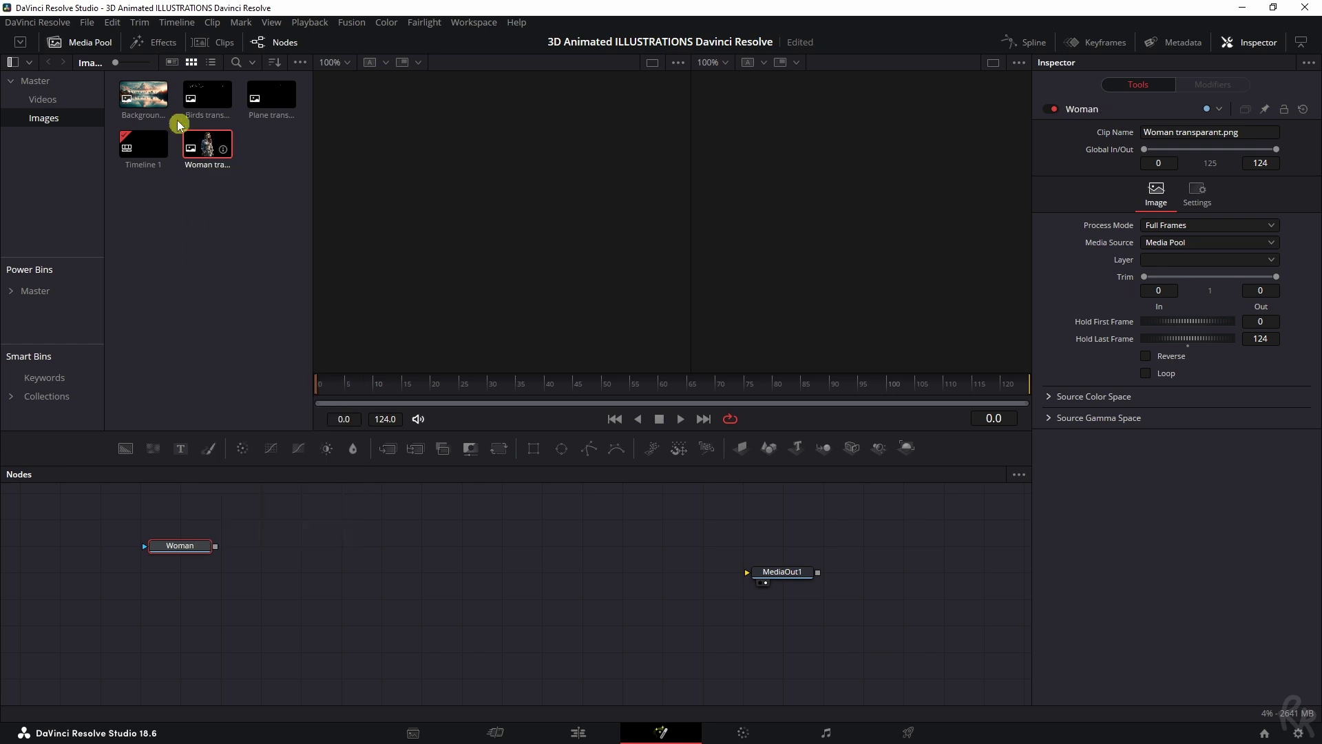
left_click_drag(143, 94, 194, 513)
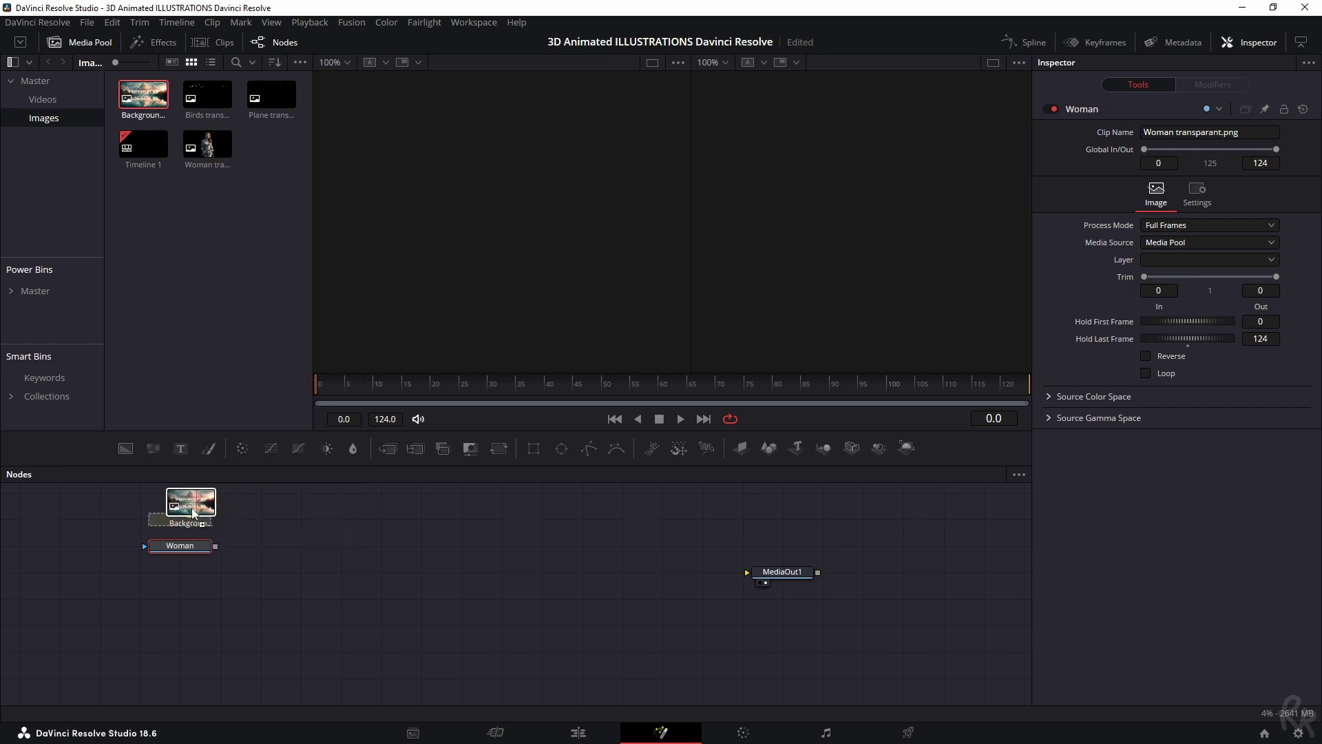
left_click_drag(194, 513, 193, 515)
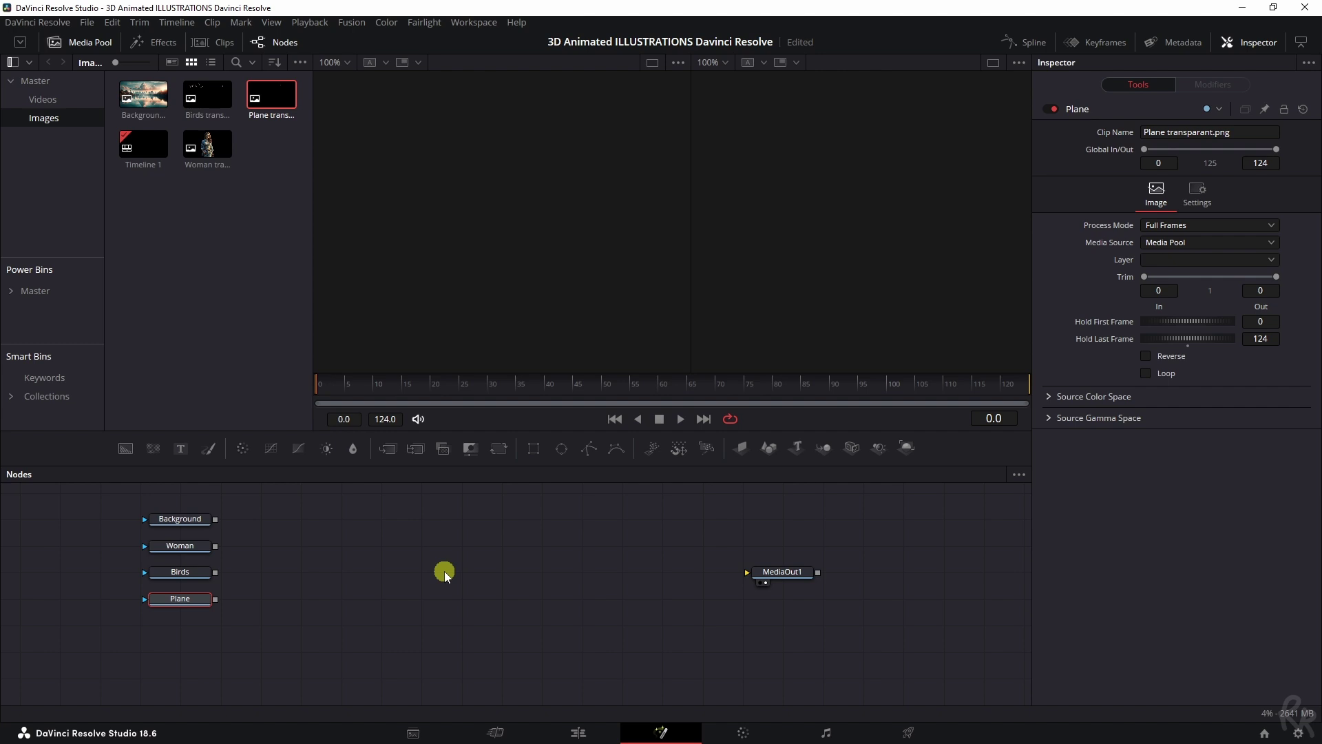
Step: Add an Image Plane 3D node via the 'ima' tool search and position it
key("shift+space")
type("image")
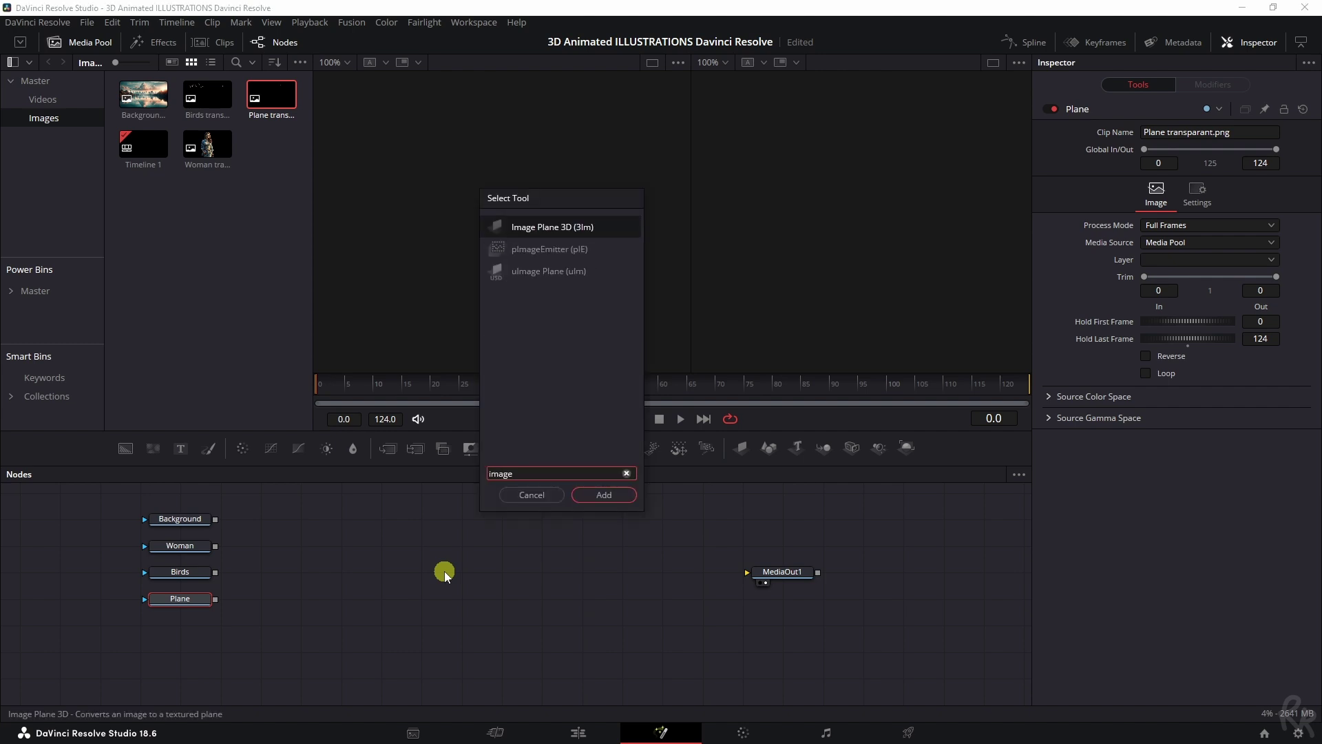
left_click(602, 495)
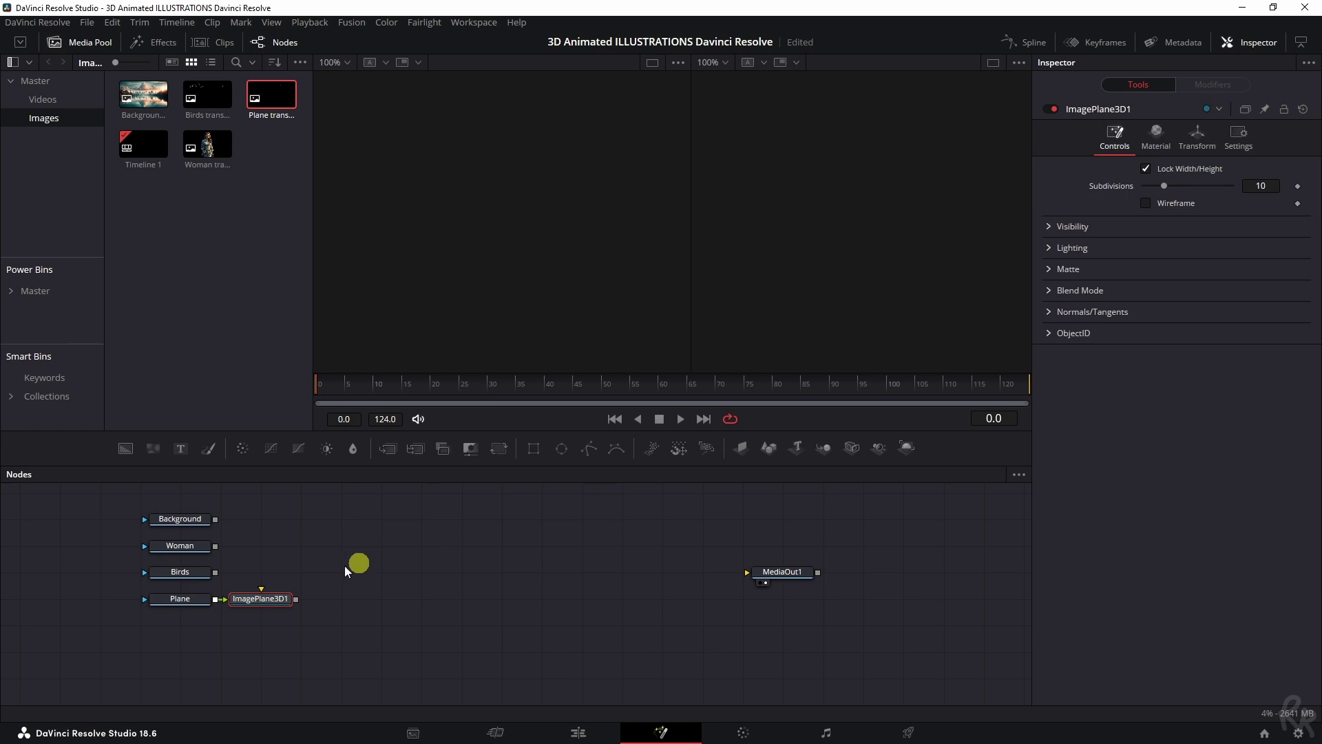
left_click_drag(266, 596, 472, 587)
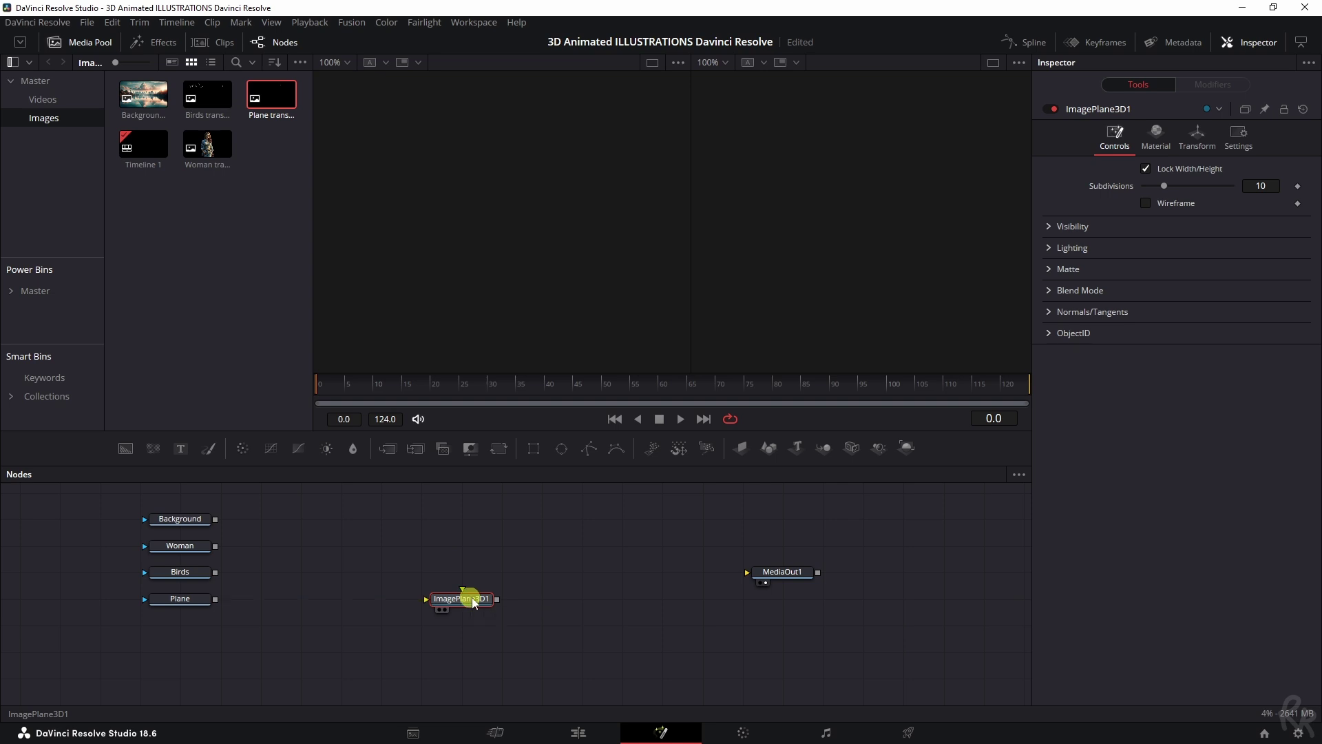
left_click_drag(473, 598, 468, 571)
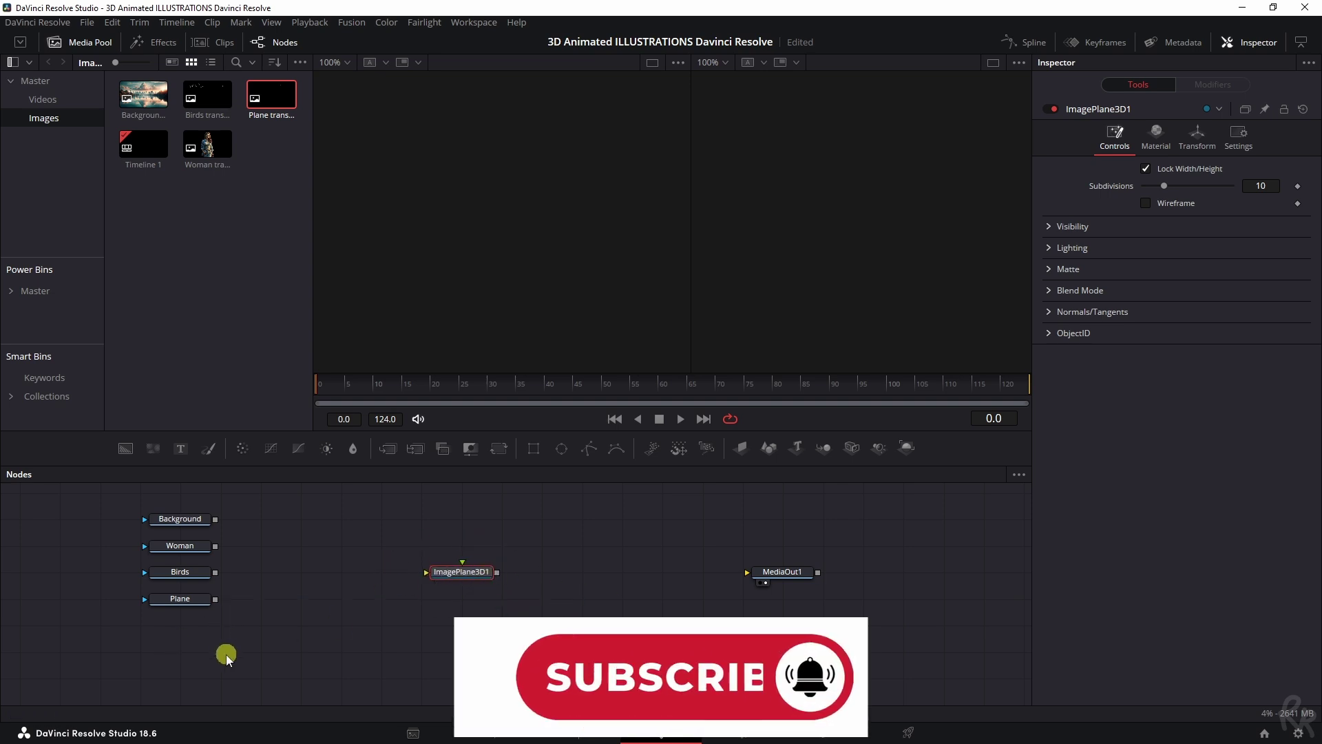
left_click_drag(451, 575, 451, 602)
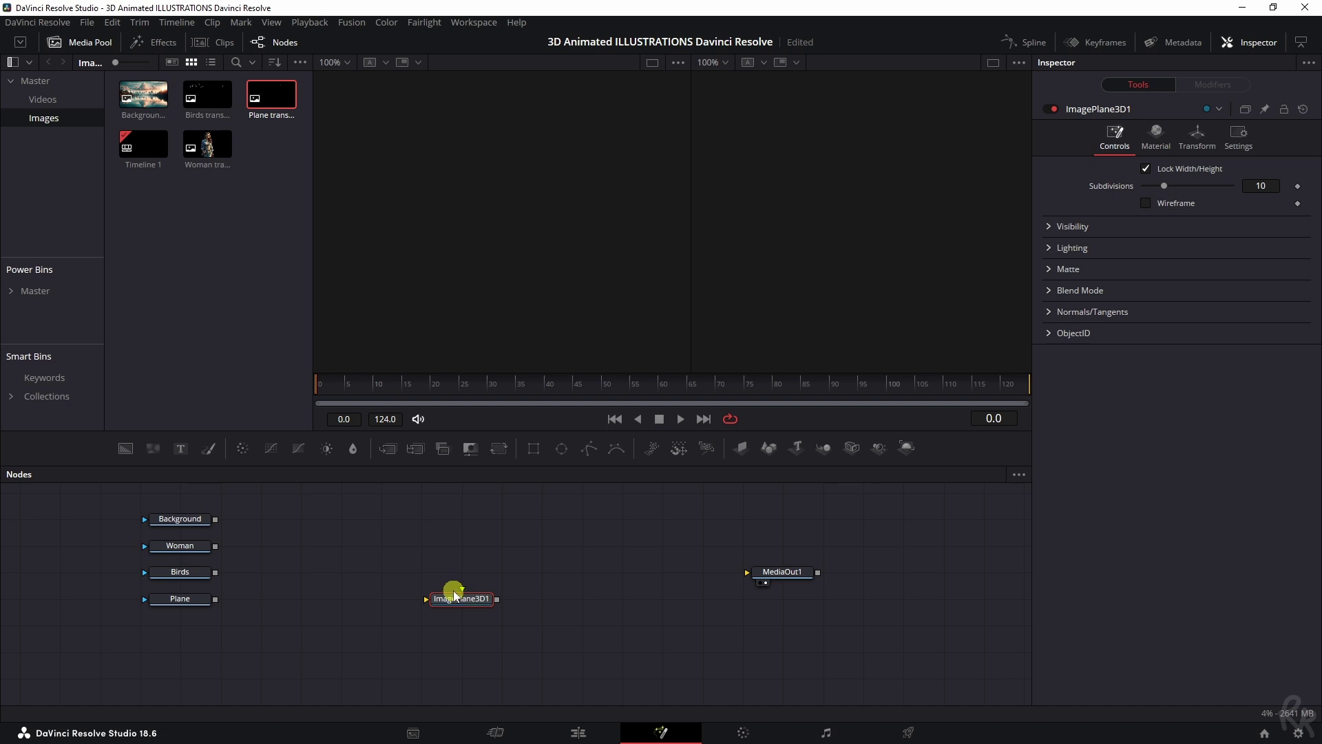
Step: Paste copies of the image plane and place Merge3D1 to the right of the planes
key("ctrl+v")
key("ctrl+v")
key("ctrl+v")
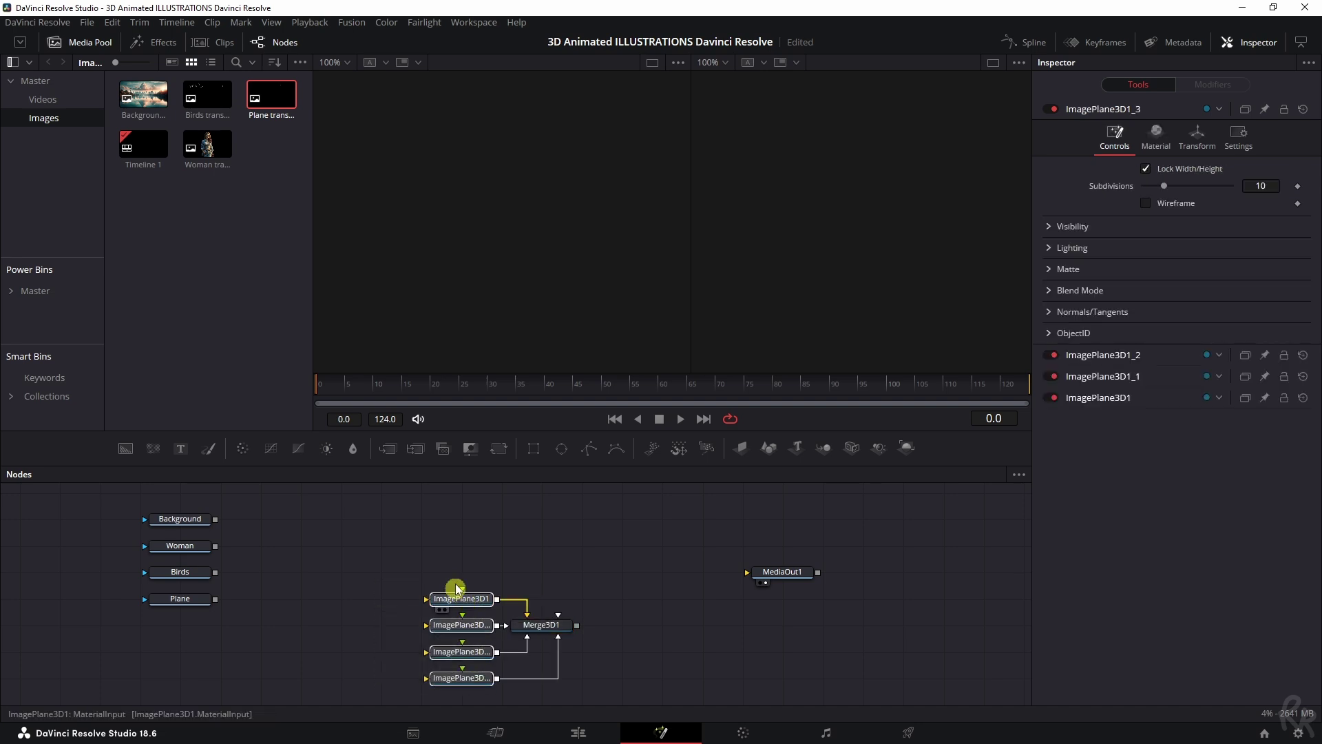
left_click_drag(541, 622, 613, 596)
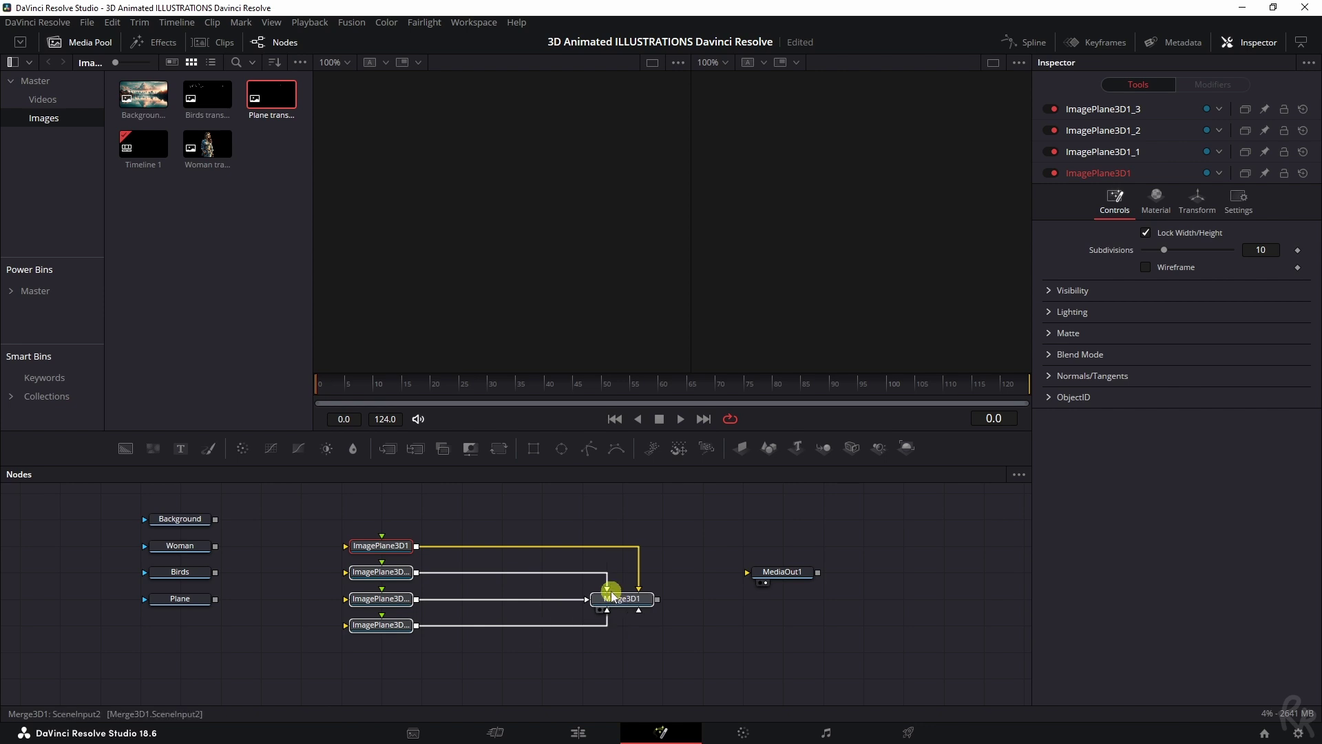
left_click(612, 597)
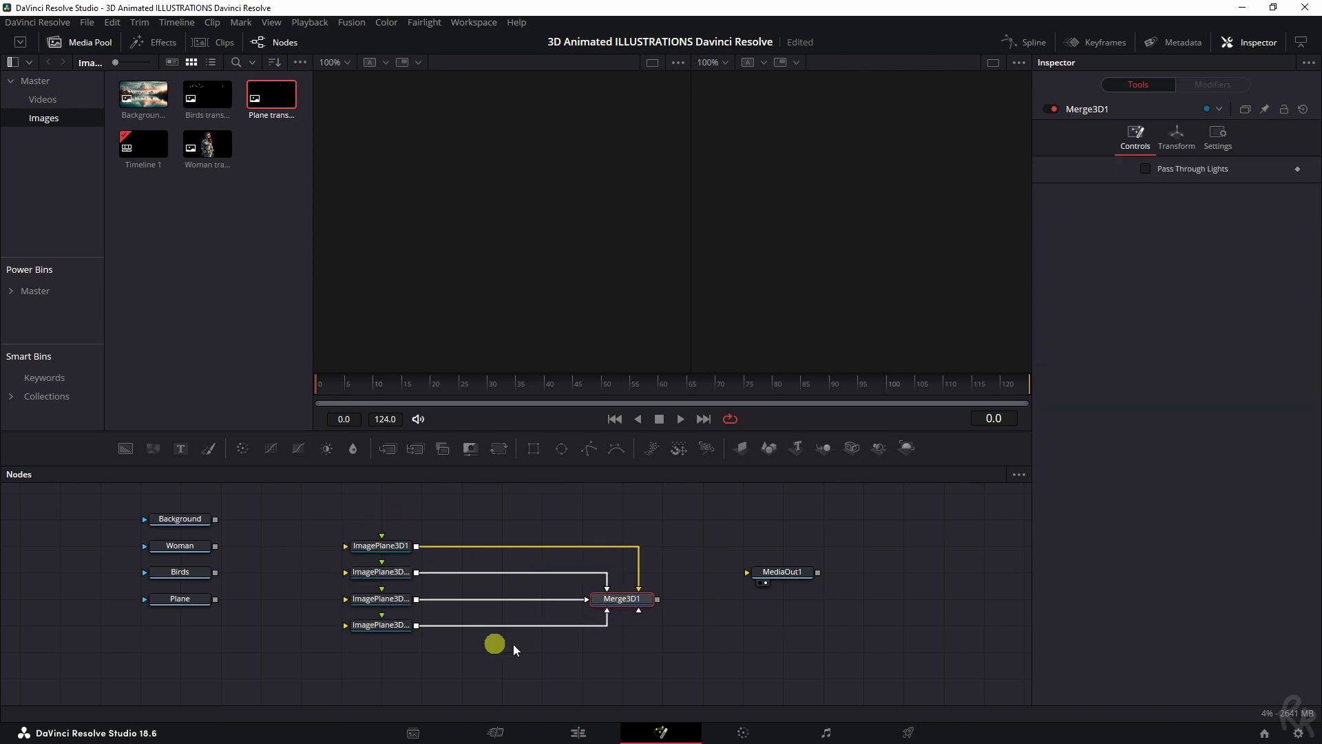
Step: Switch the node graph's link style from straight diagonal lines to Orthogonal Pipes
right_click(712, 634)
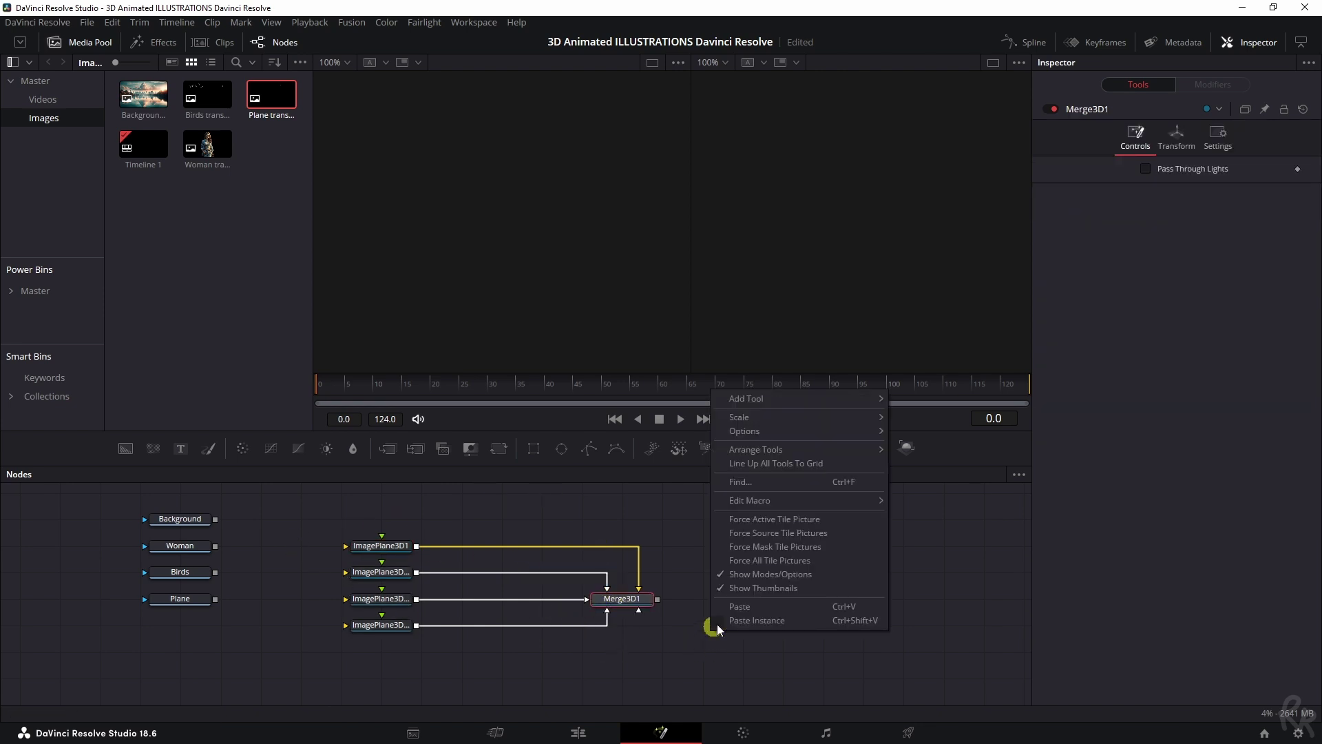
mouse_move(840, 431)
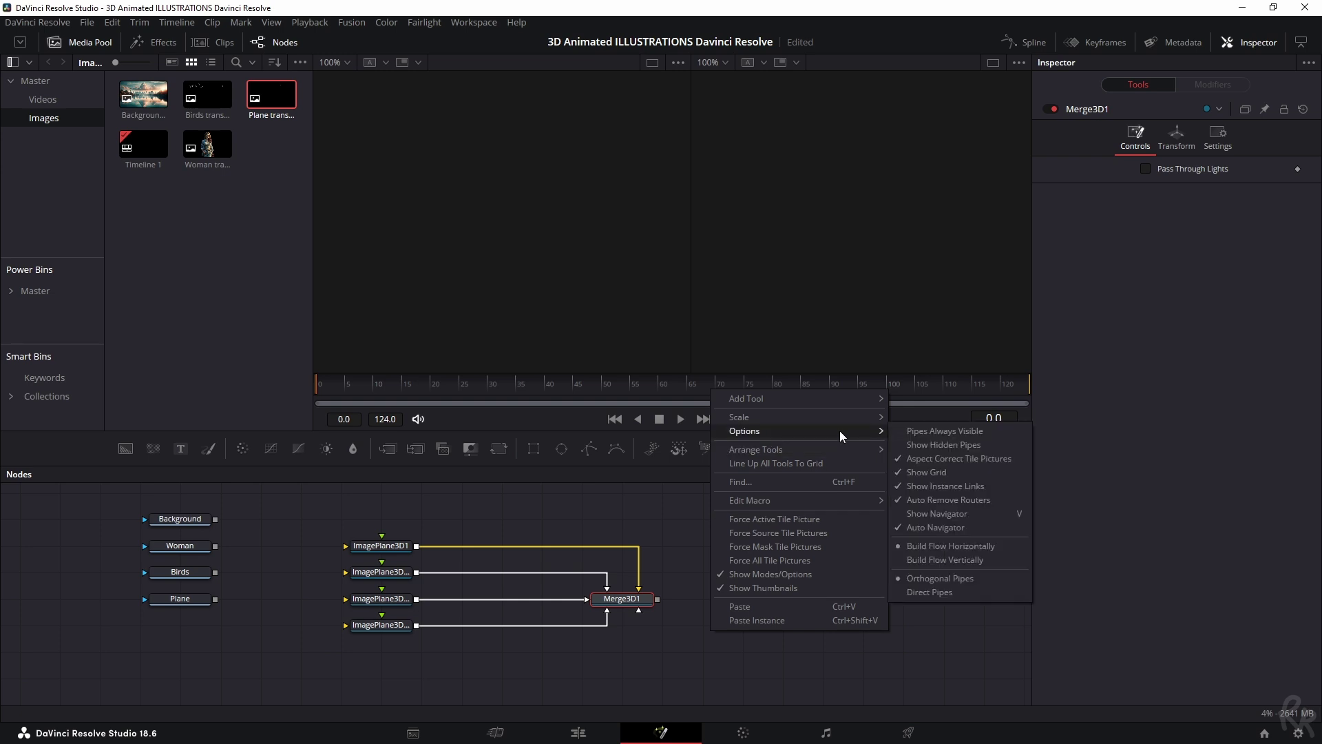
left_click(932, 592)
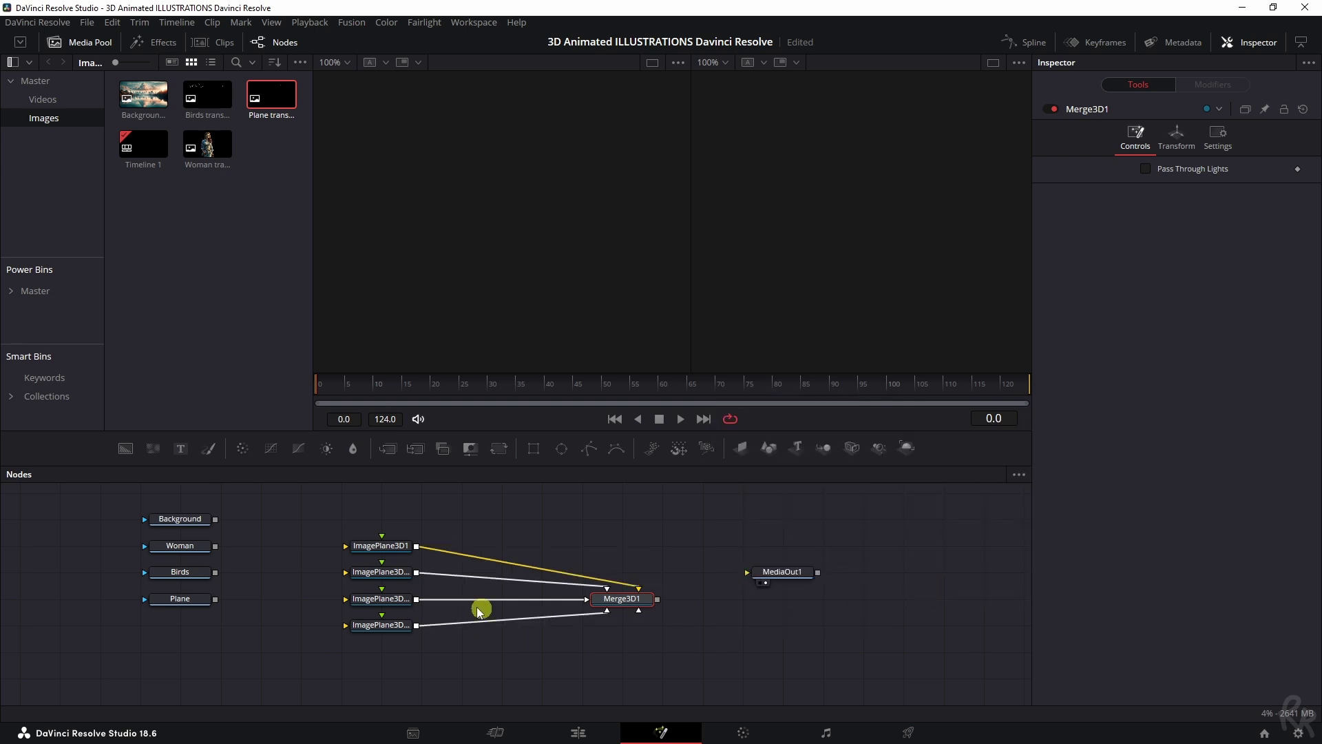
right_click(715, 645)
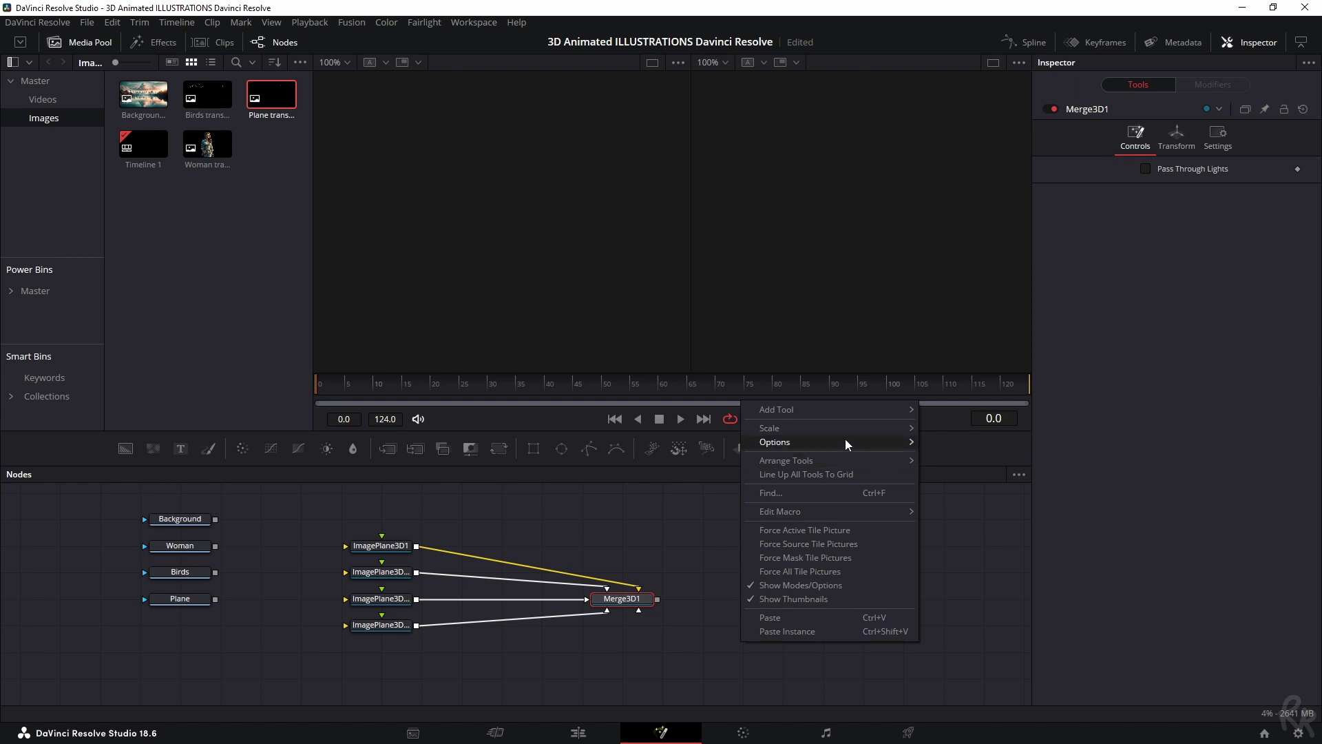
mouse_move(845, 441)
left_click(937, 588)
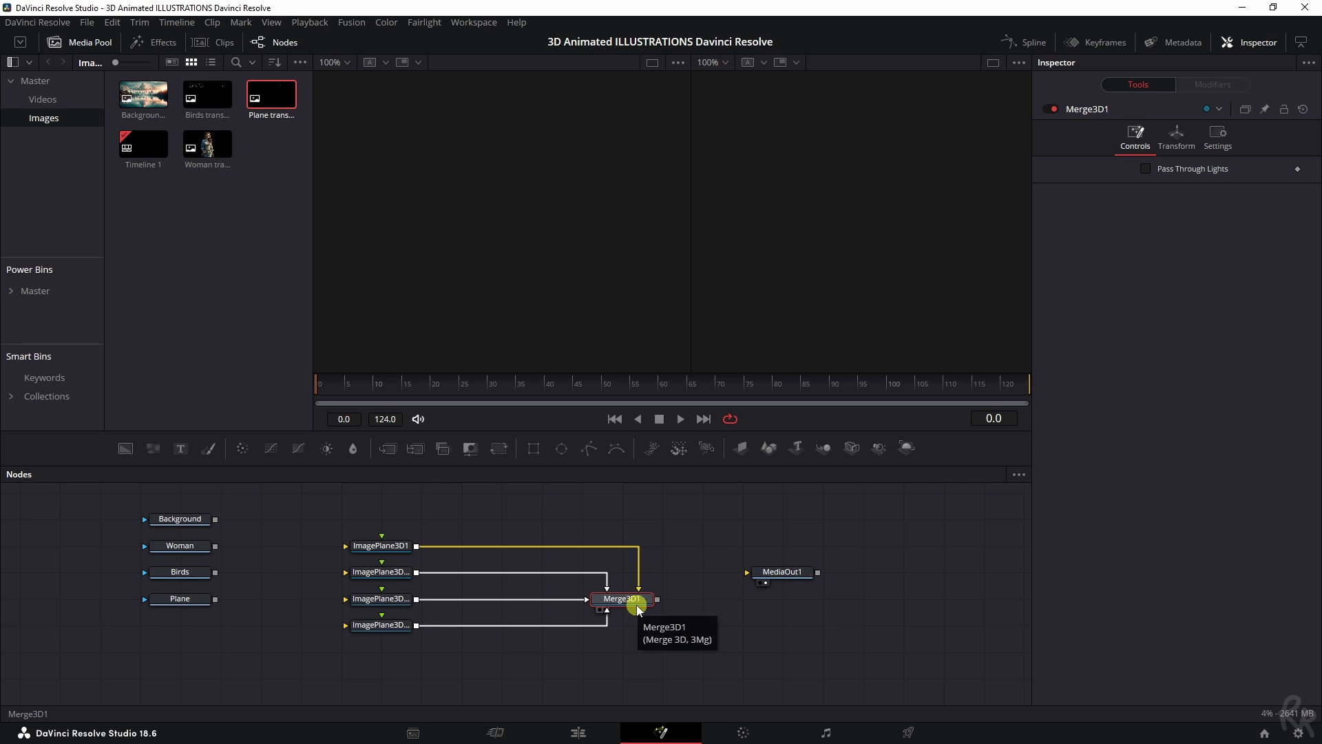
Step: Add a Renderer 3D node after Merge3D1 using the 'rende' tool search
key("shift+space")
type("render")
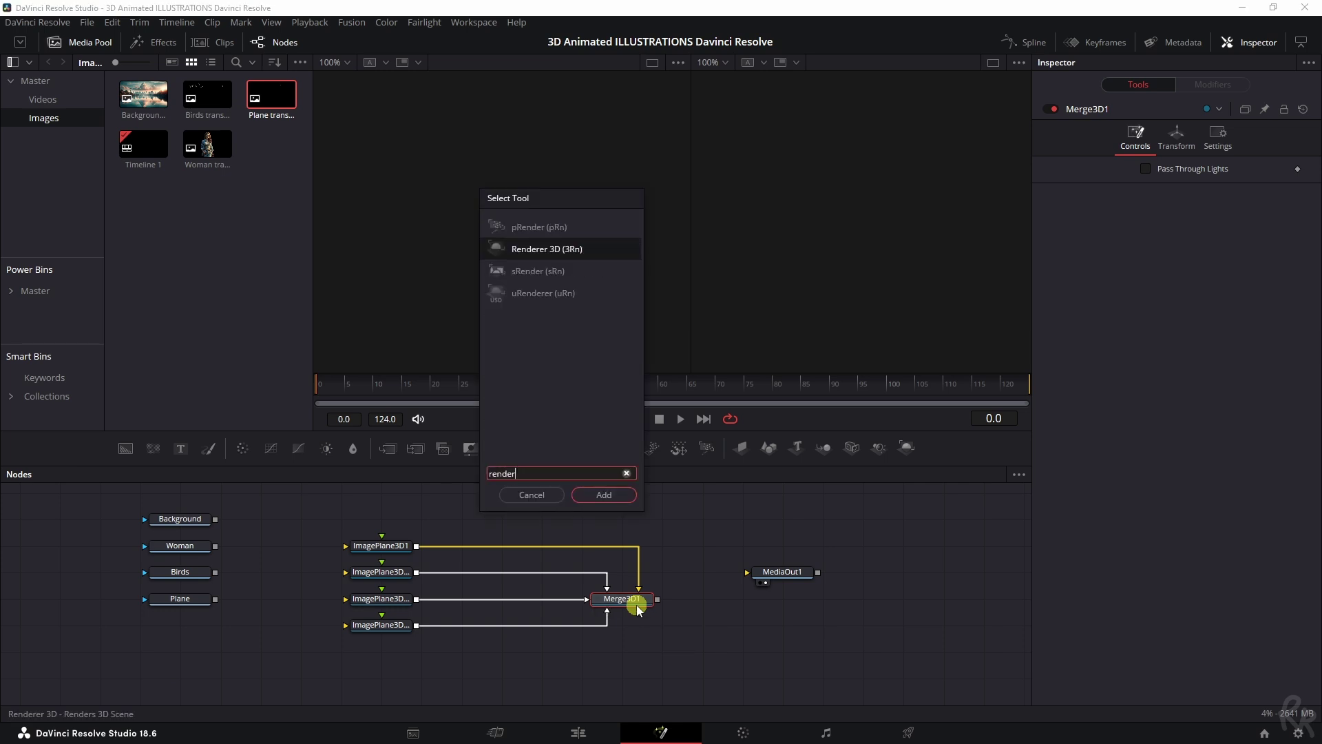
left_click(604, 495)
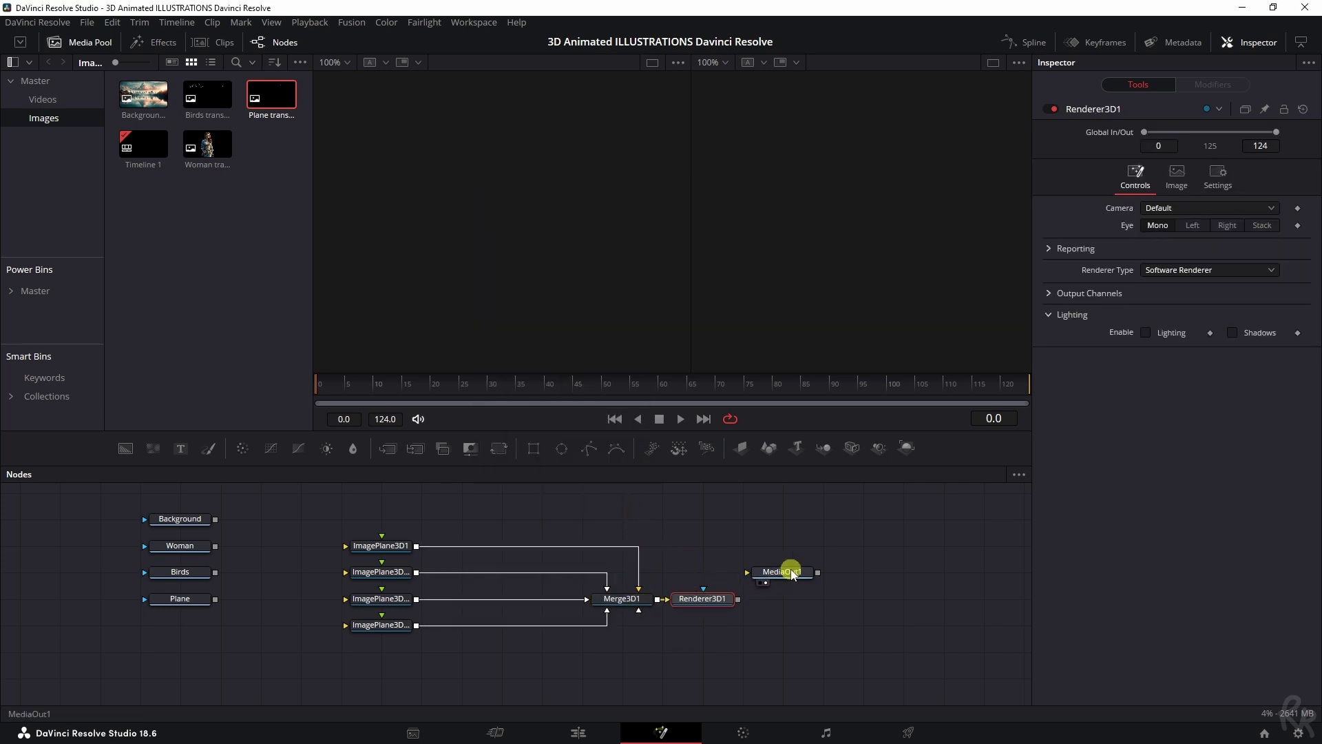
Step: Wire Renderer3D1's output into MediaOut1 and show MediaOut1 in the right viewer
left_click_drag(784, 572, 864, 599)
left_click_drag(741, 600, 851, 605)
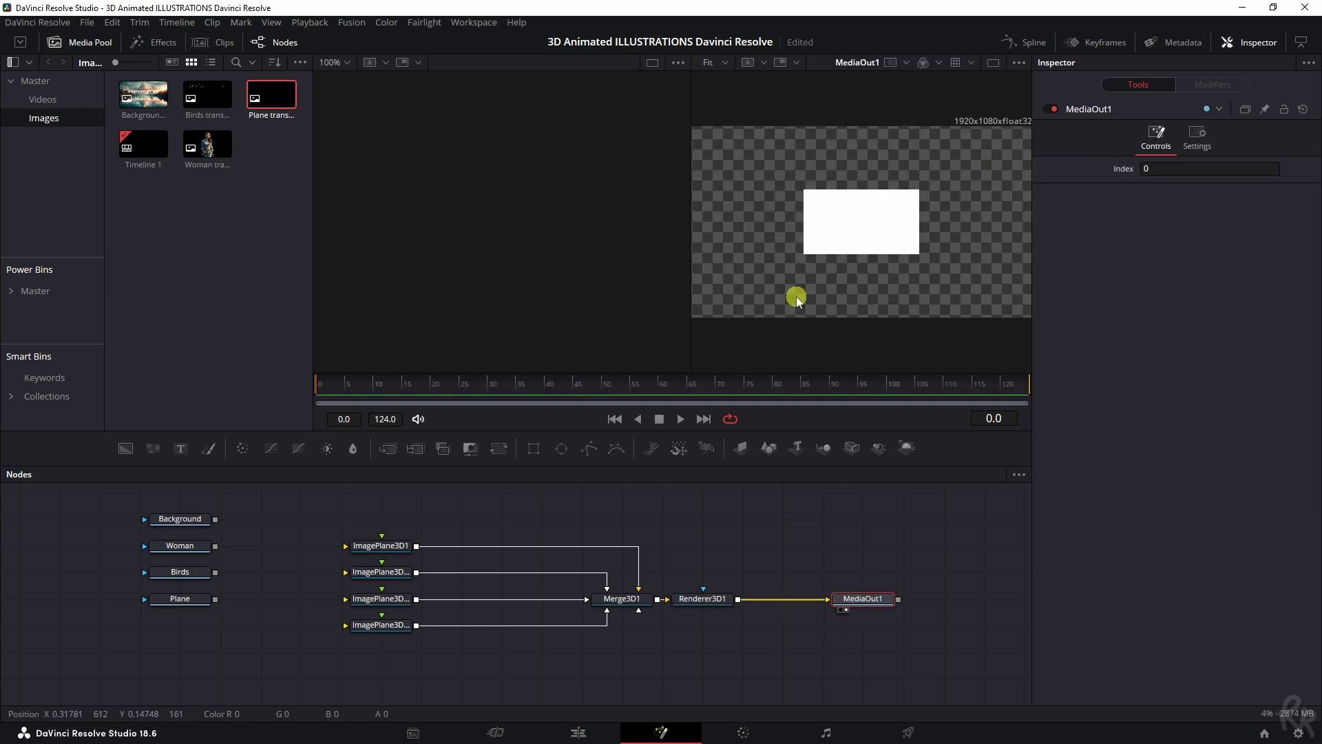
left_click(847, 610)
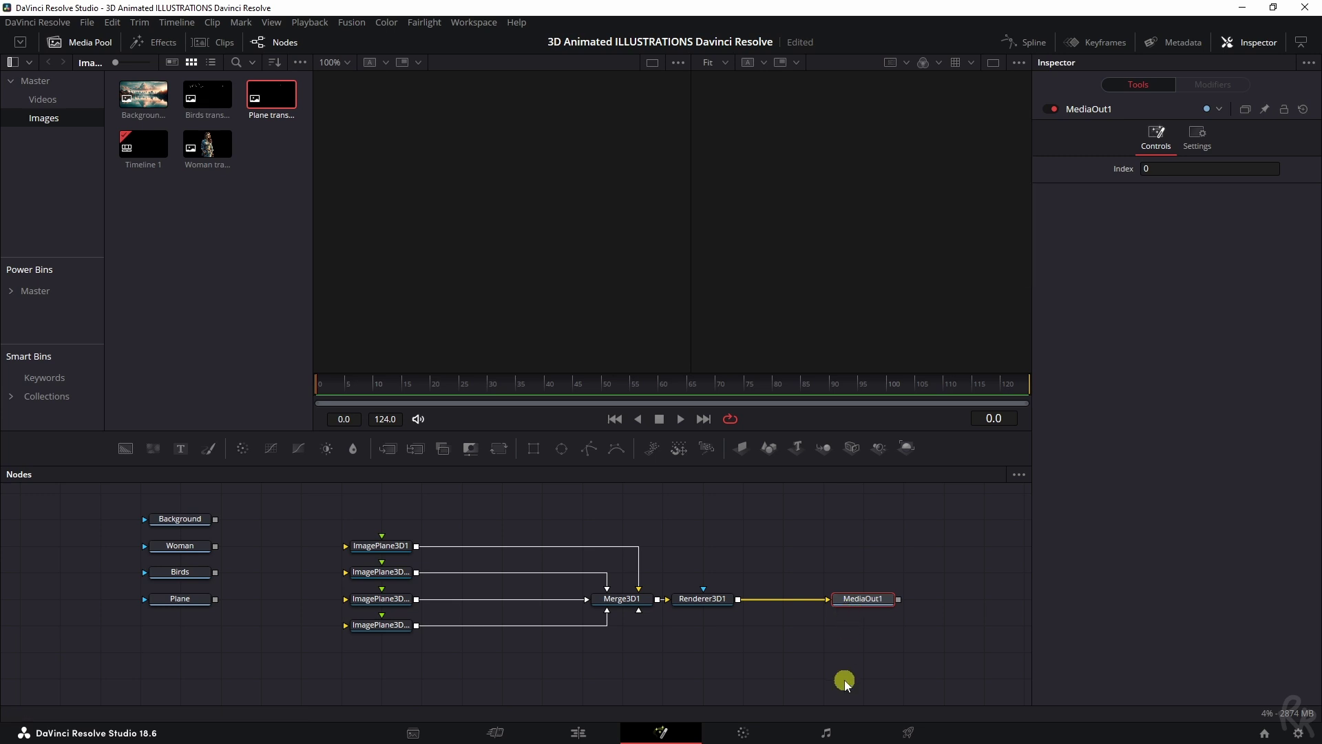
left_click(846, 611)
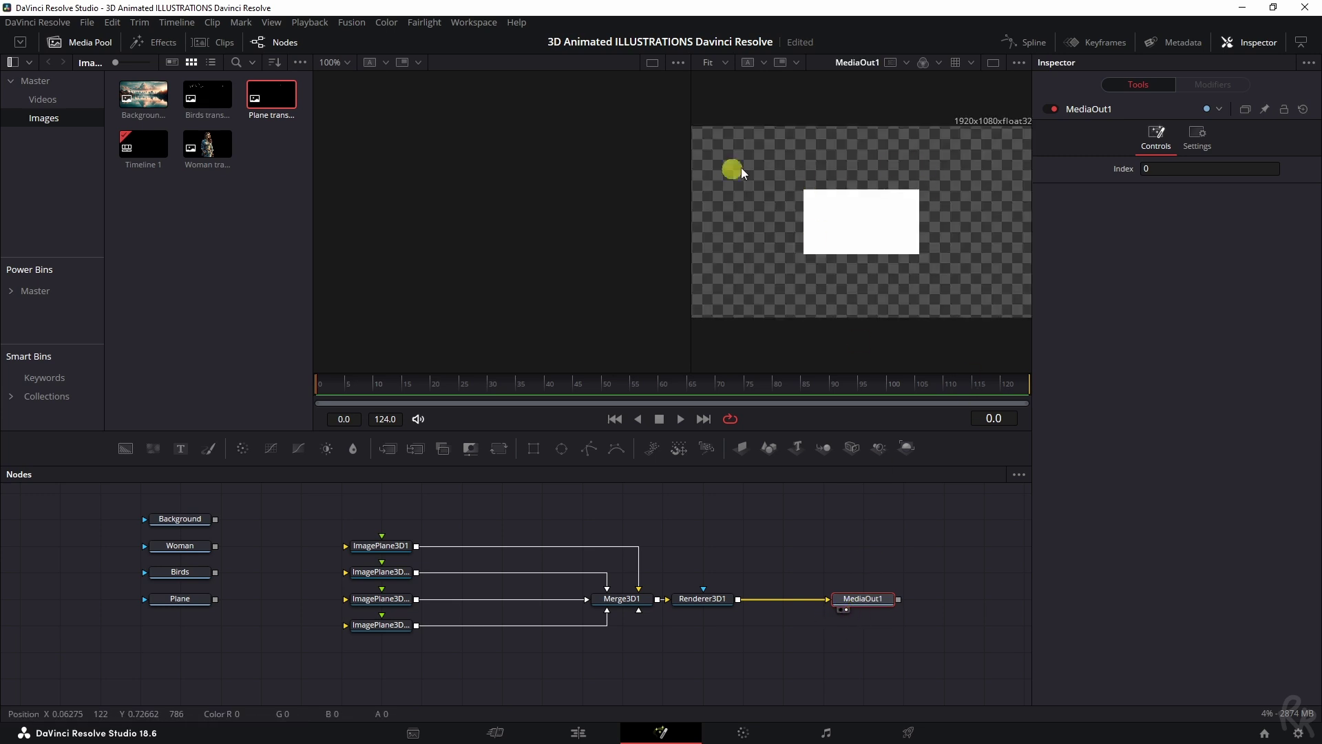
left_click(307, 605)
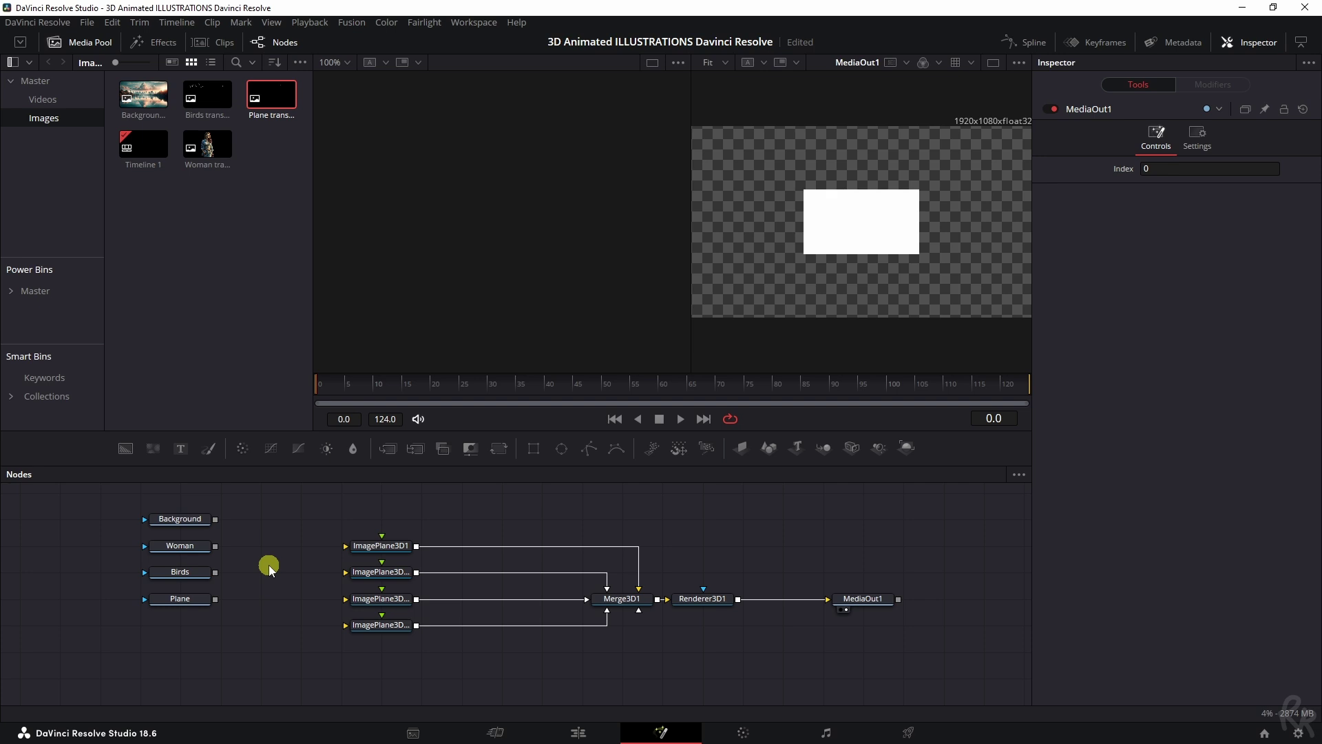
Step: Add a Camera 3D node via the 'camera' tool search and place Camera3D1 beside Birds
key("shift+space")
type("render")
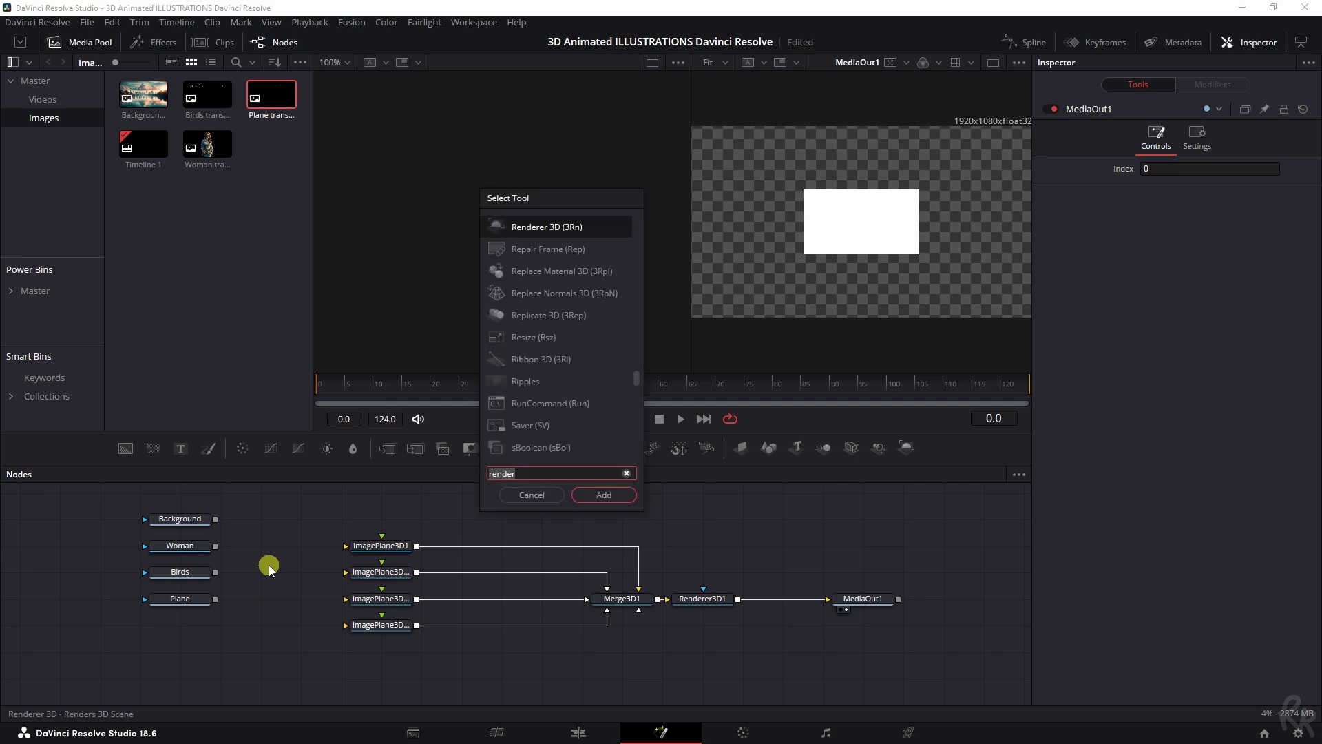
key("BackSpace")
key("BackSpace")
key("BackSpace")
key("BackSpace")
key("BackSpace")
key("BackSpace")
type("camera")
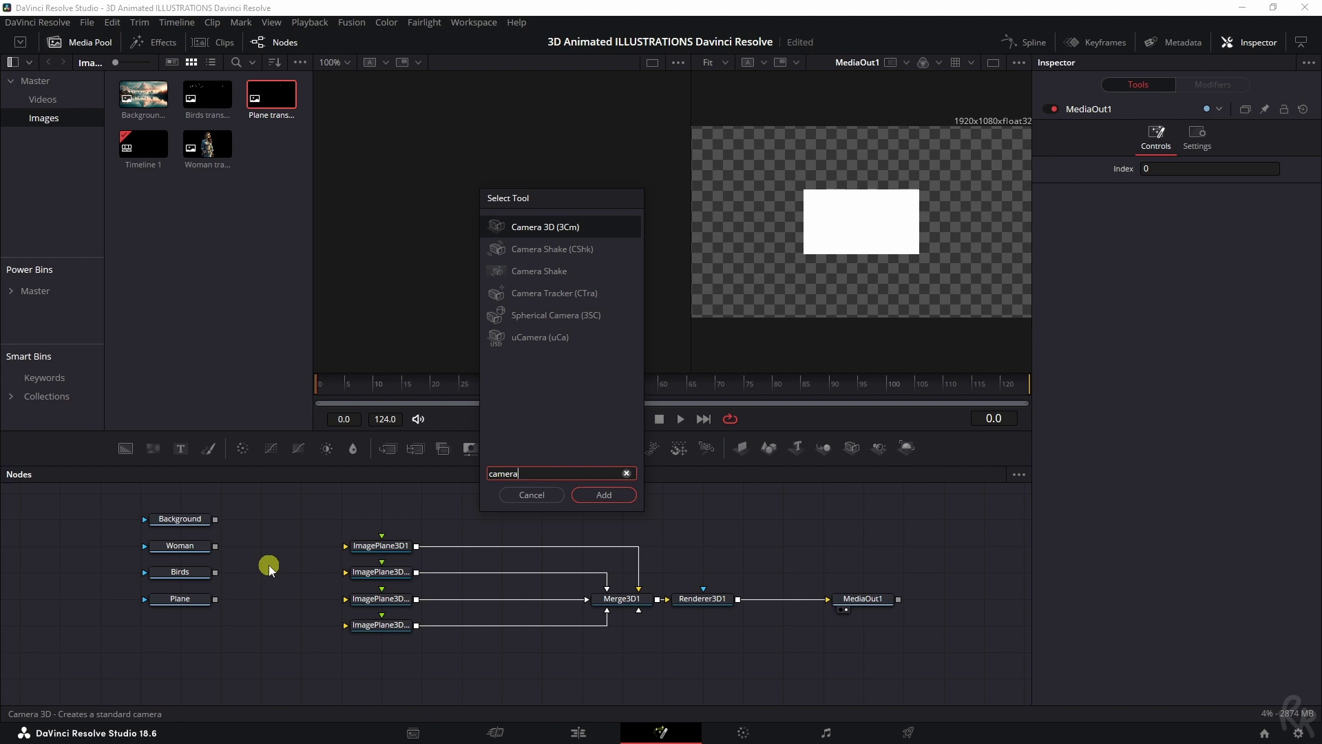
left_click(615, 496)
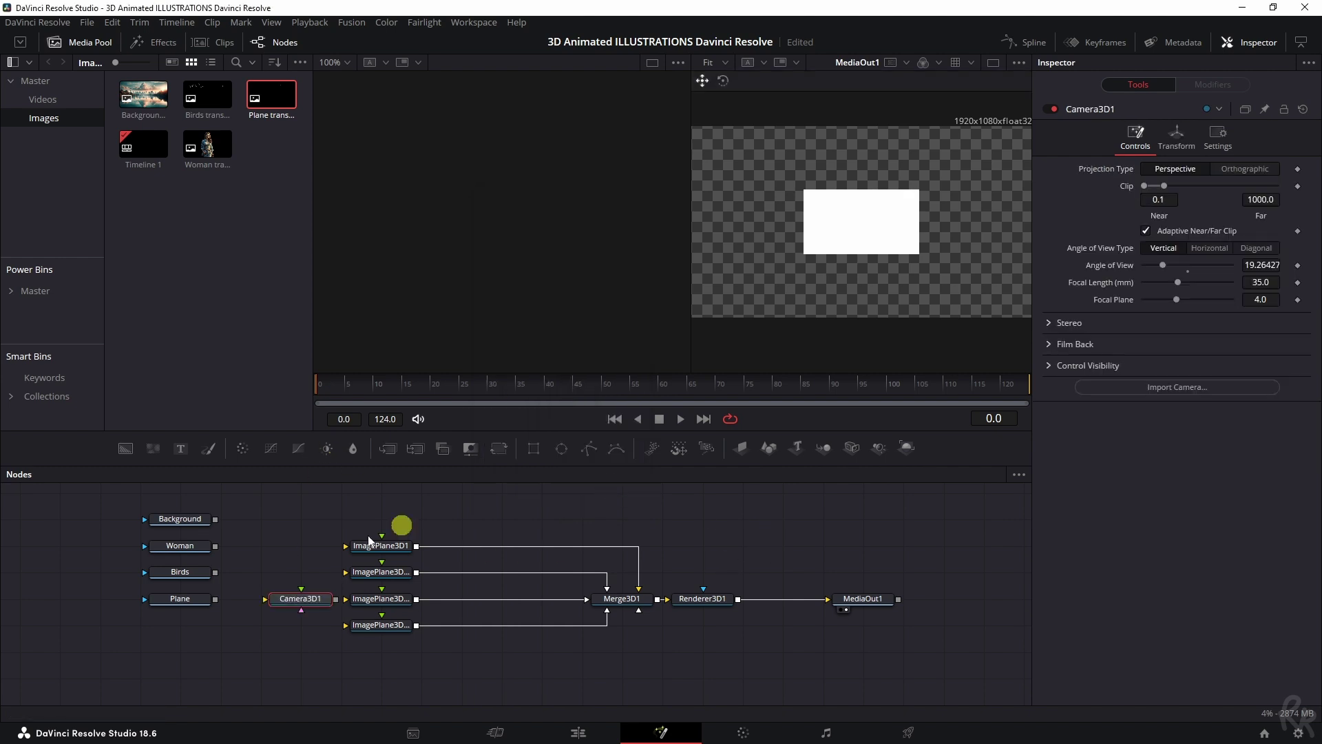
mouse_move(296, 601)
left_mouse_down()
mouse_move(295, 573)
mouse_move(264, 574)
mouse_move(259, 548)
mouse_move(288, 559)
mouse_move(299, 589)
left_mouse_up()
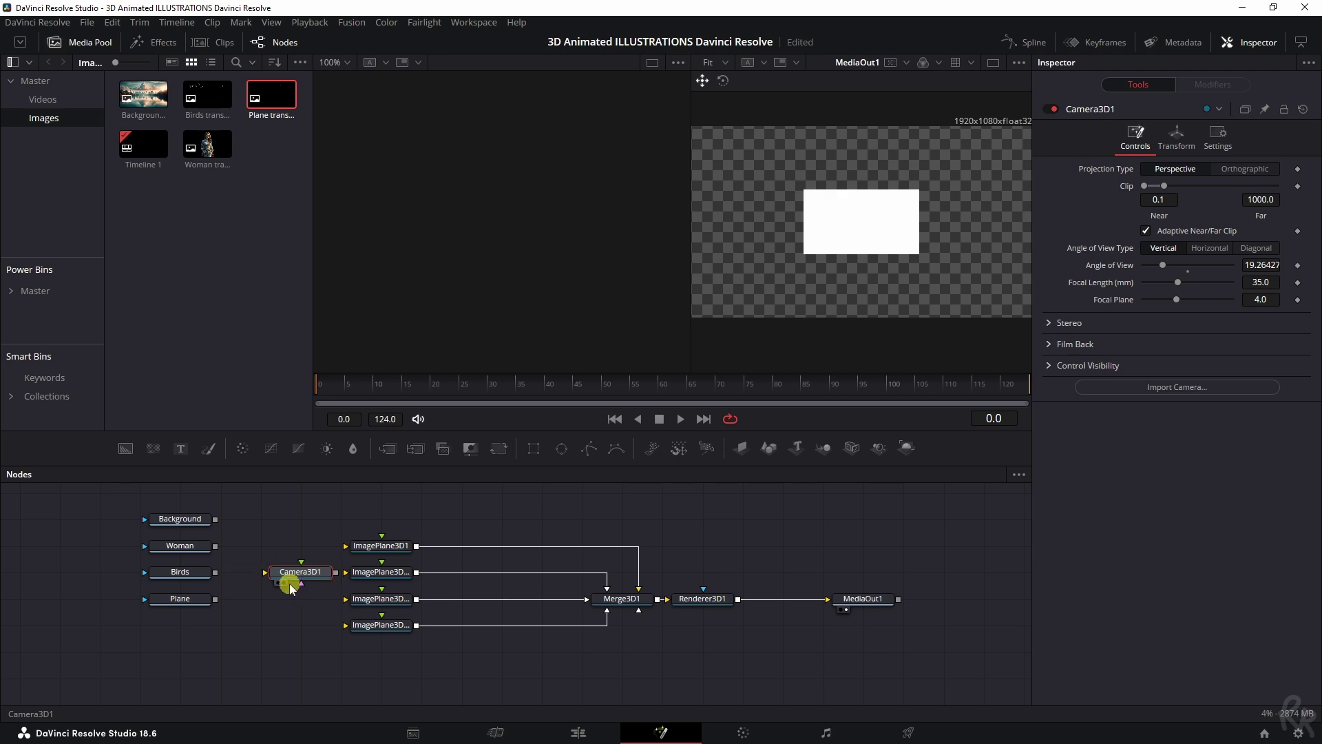
Step: Shift the planes, merge, renderer and output right; connect Camera3D1 to all four ImagePlane3D nodes
left_click_drag(378, 501, 879, 688)
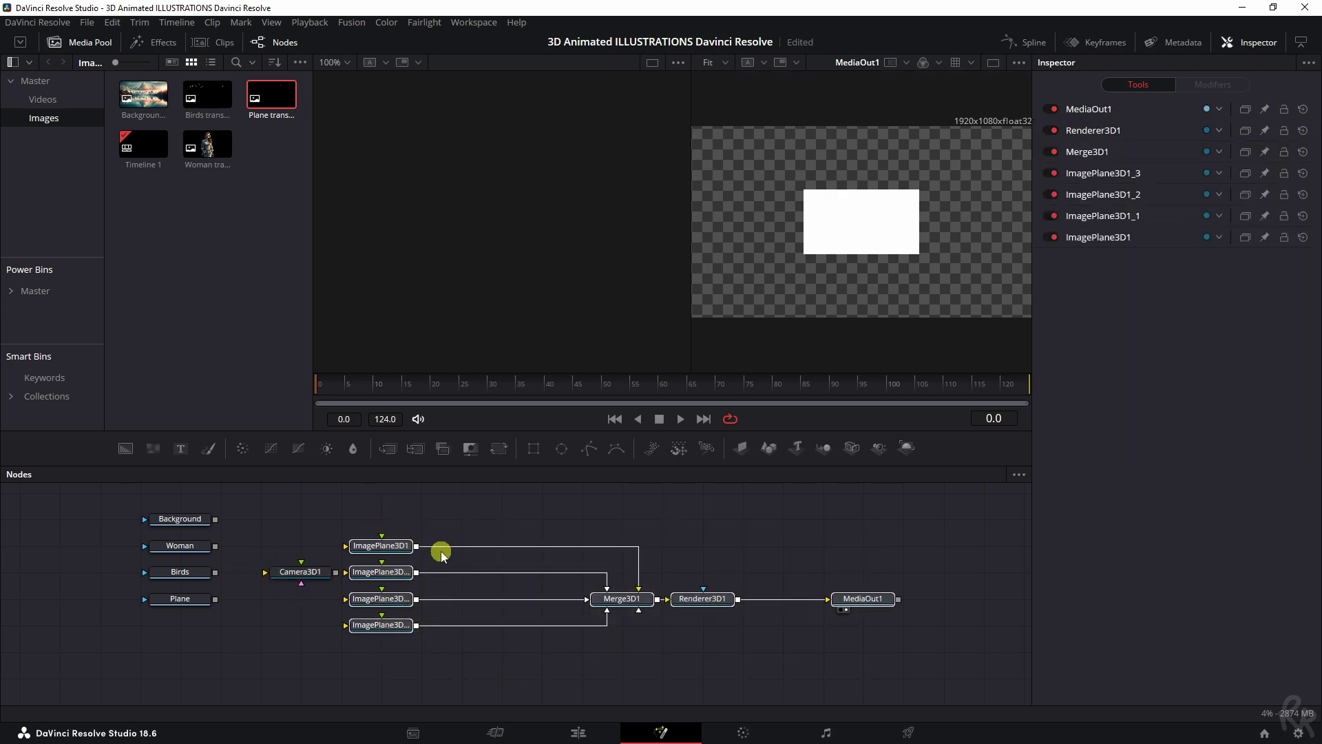
left_click_drag(400, 549, 520, 549)
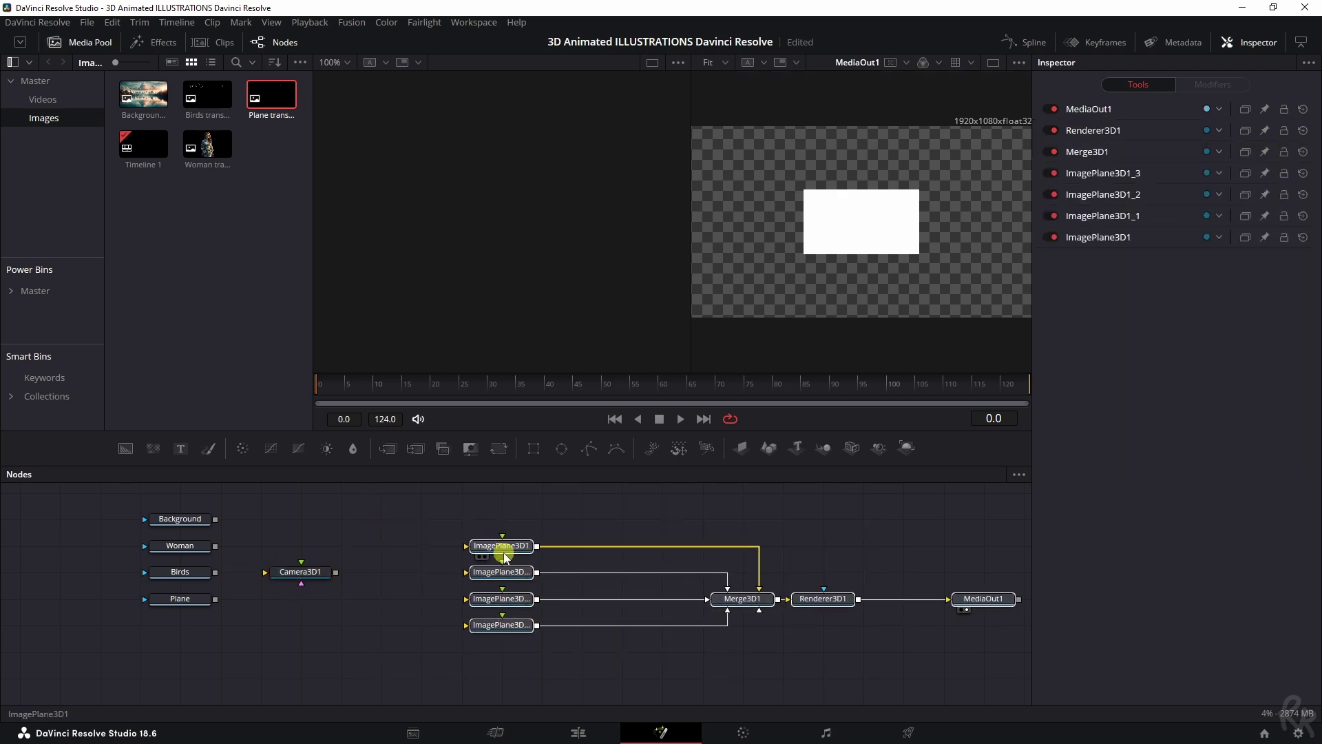
left_click(310, 576)
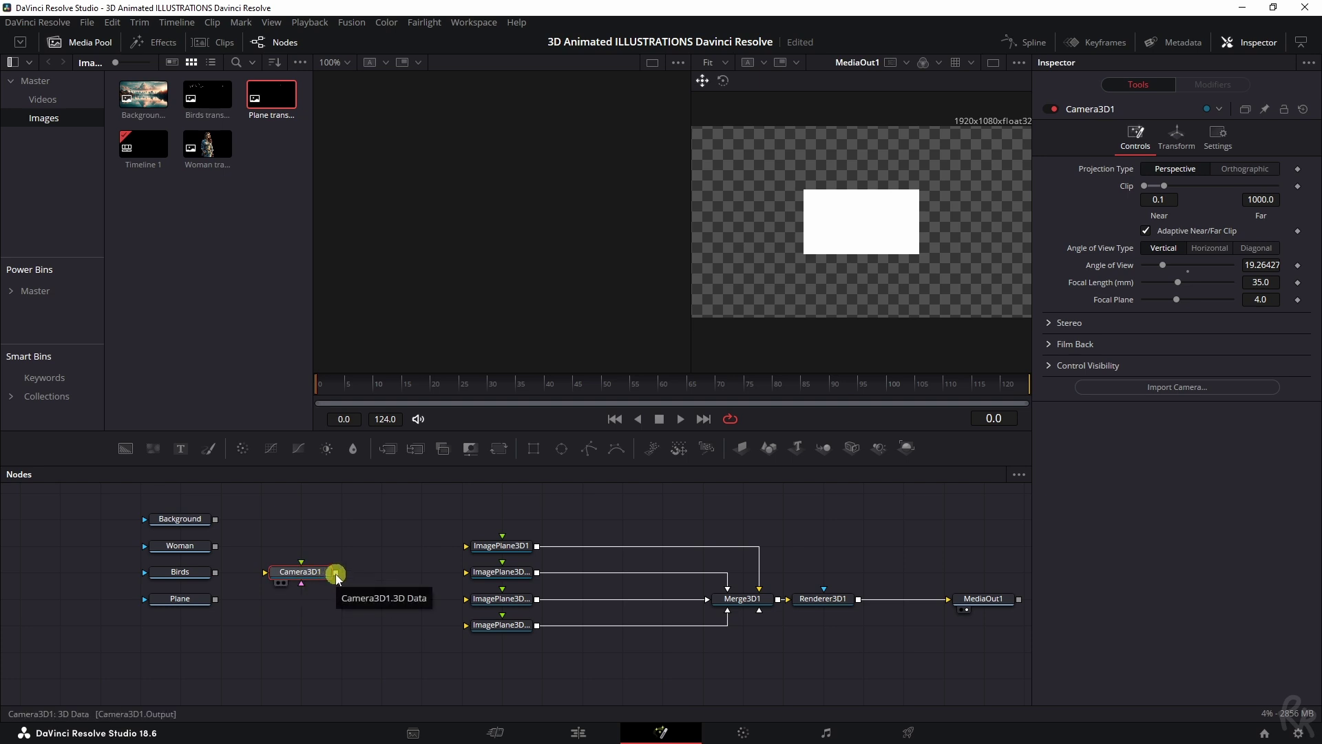
left_click_drag(335, 572, 503, 535)
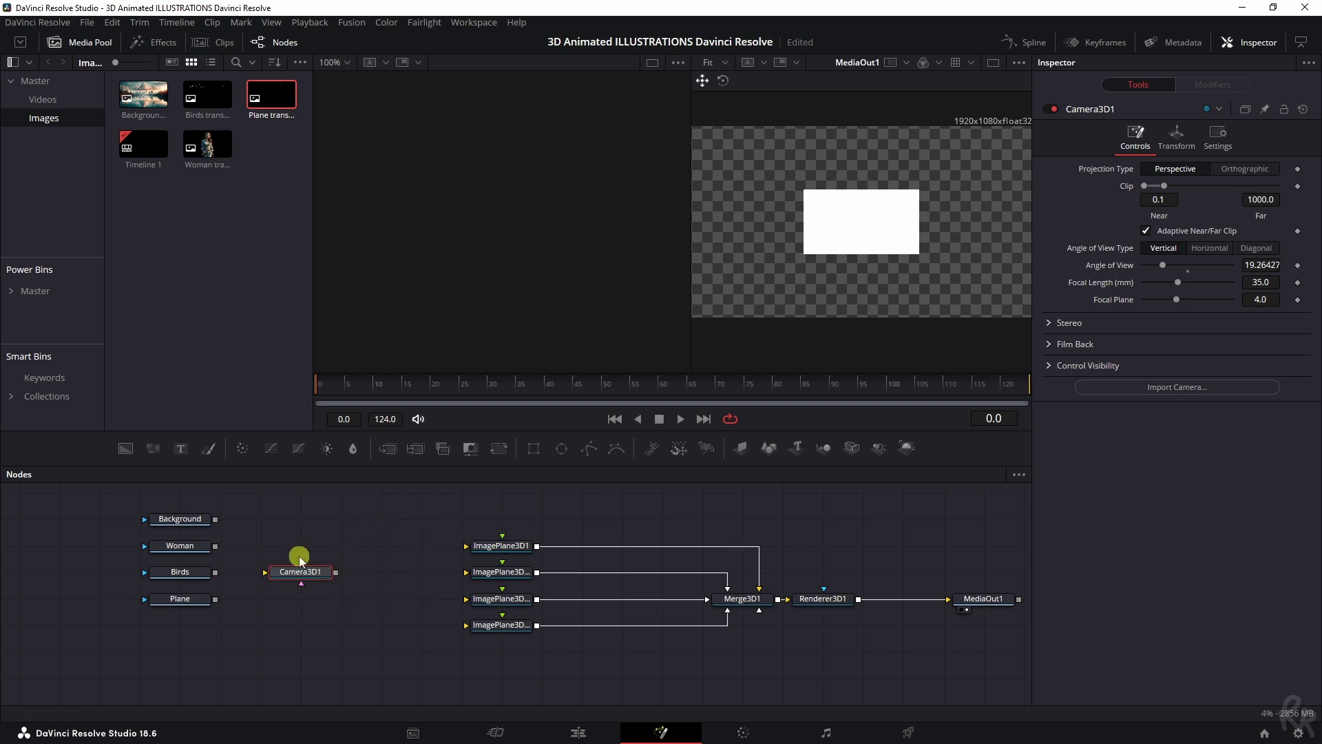
left_click_drag(336, 572, 503, 627)
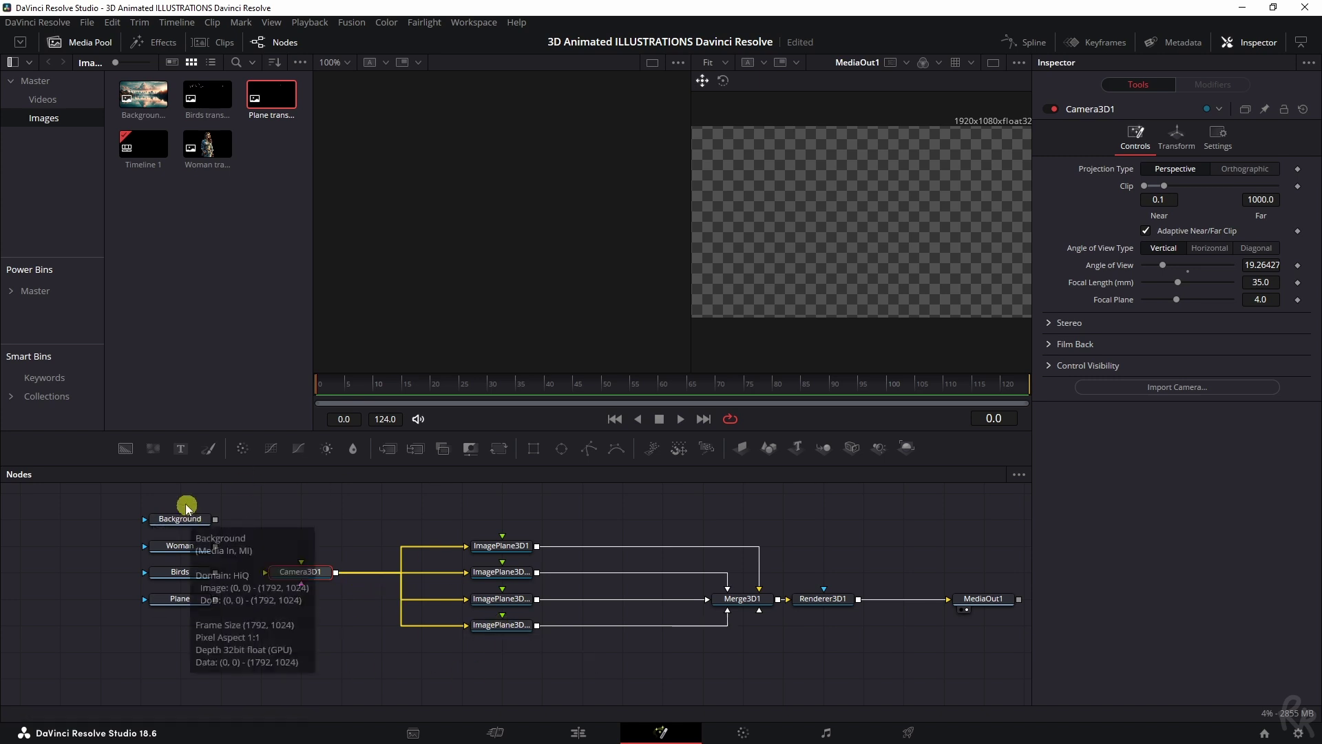
left_click_drag(302, 572, 301, 523)
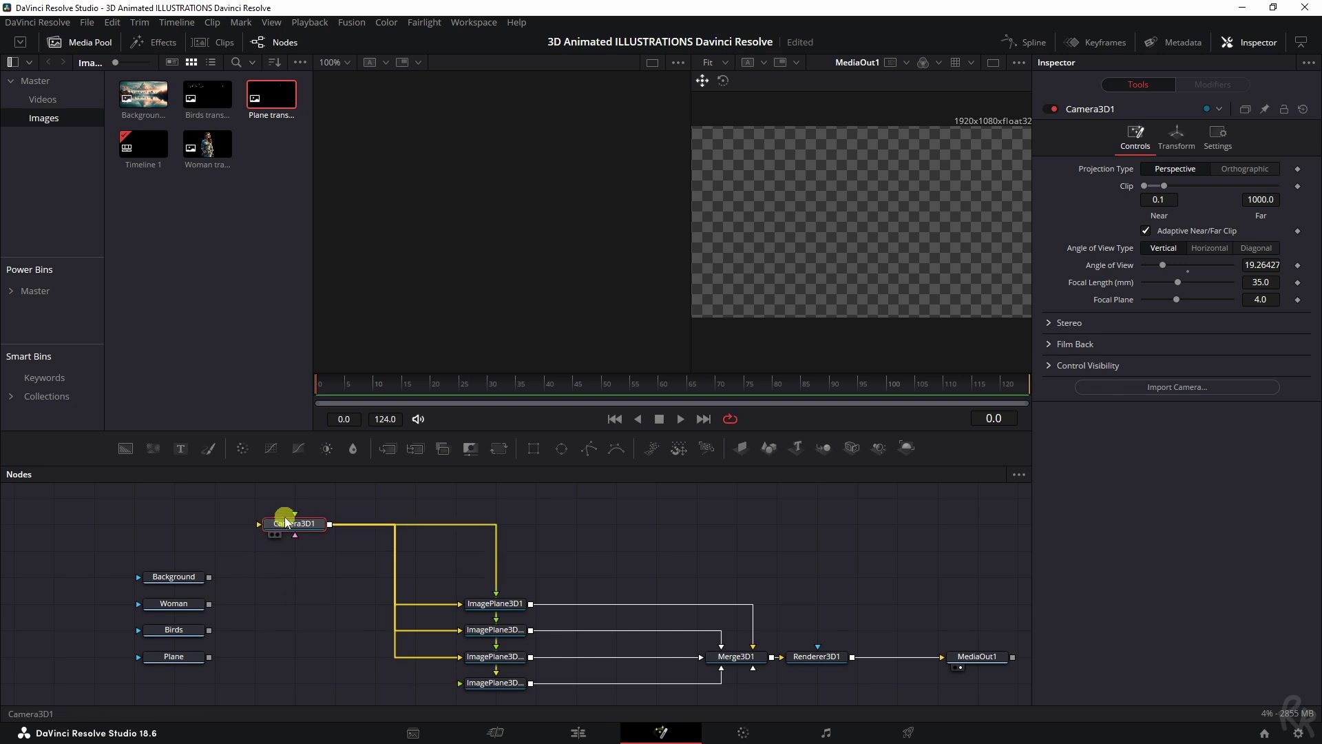
Step: Connect the Woman, Birds, Plane and Background outputs to ImagePlane3D1 through ImagePlane3D4
left_click_drag(220, 583, 460, 605)
left_click_drag(210, 605, 460, 604)
left_click_drag(206, 631, 472, 655)
left_click_drag(210, 660, 460, 656)
left_click(376, 646)
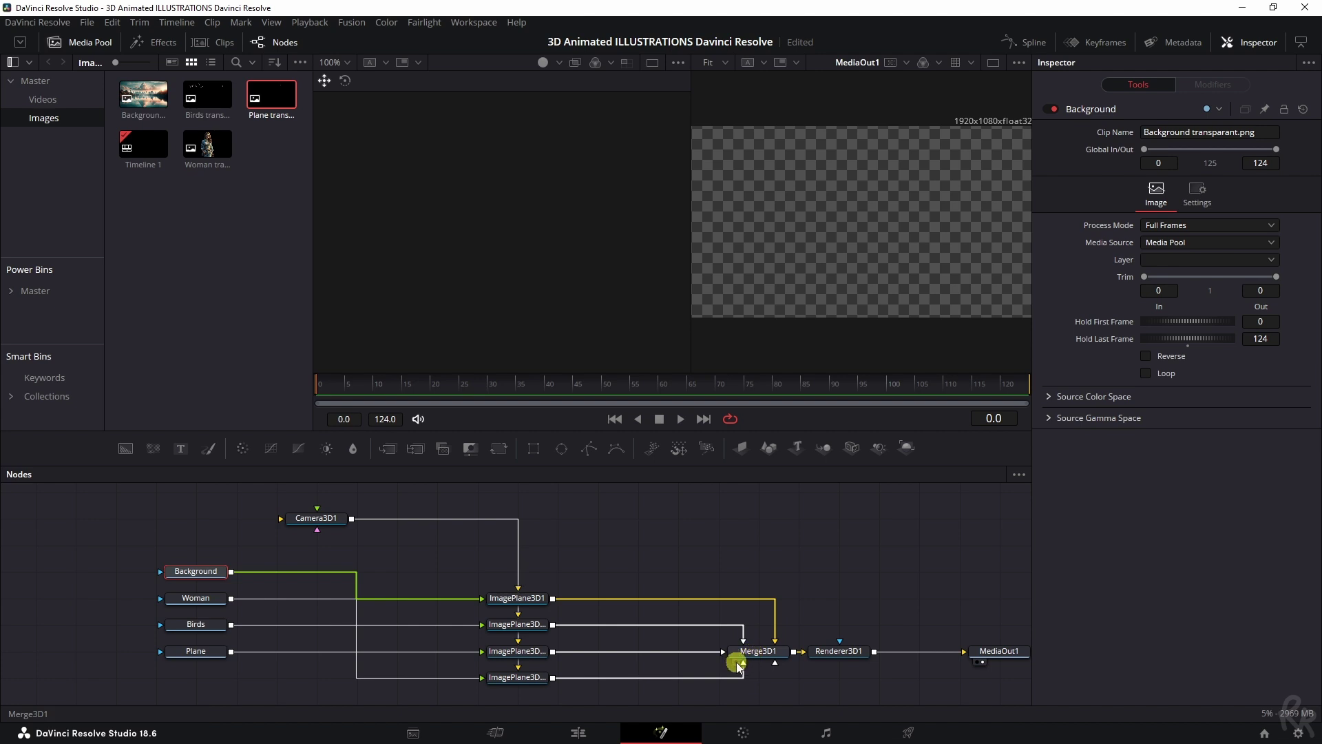
Step: Show Merge3D1 in the left viewer and drag Camera3D1 back to frame the woman over the lake
left_click(737, 662)
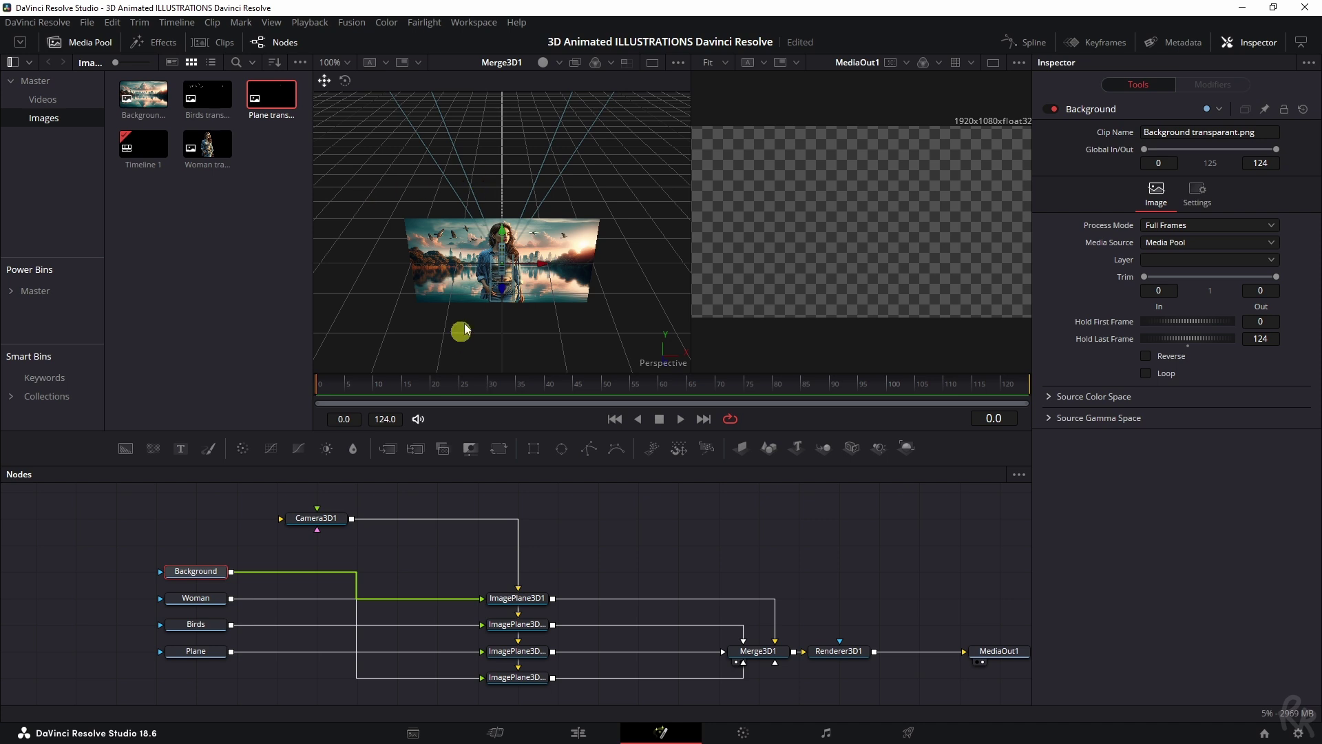
left_click(308, 518)
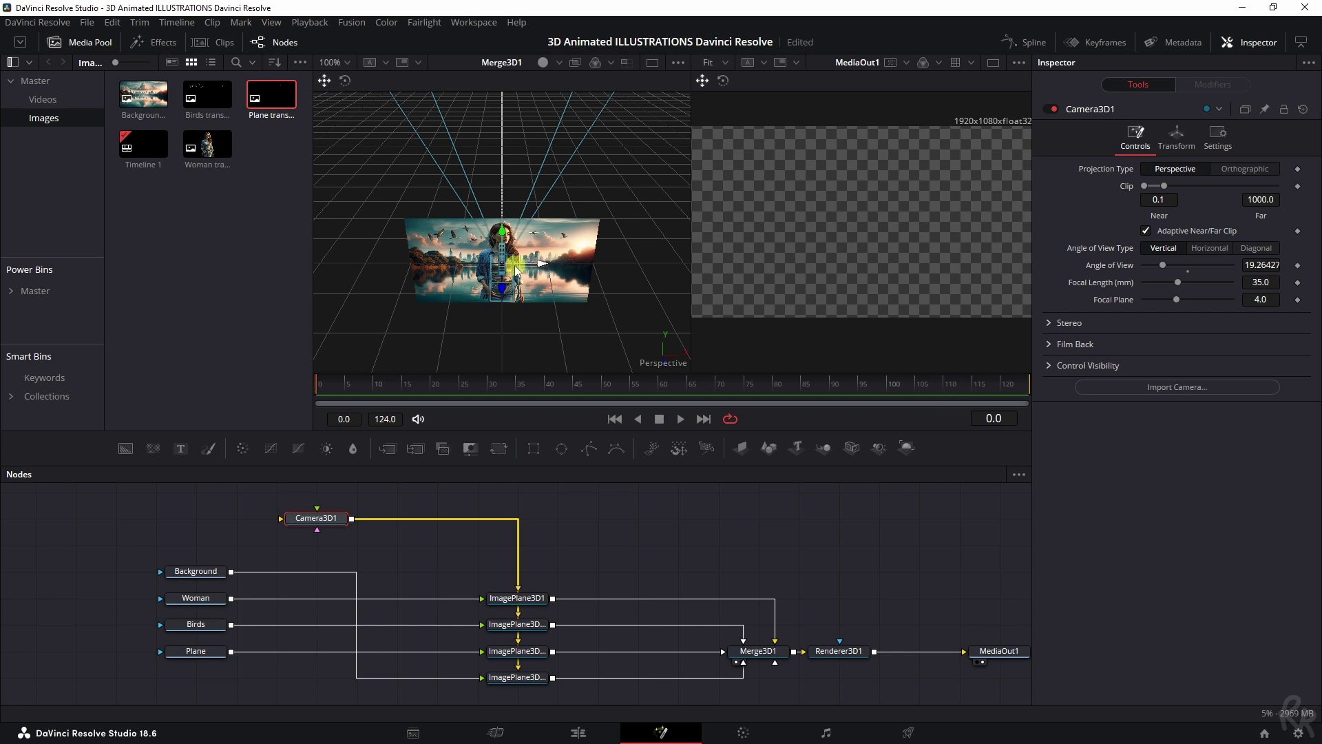
left_click_drag(517, 270, 384, 390)
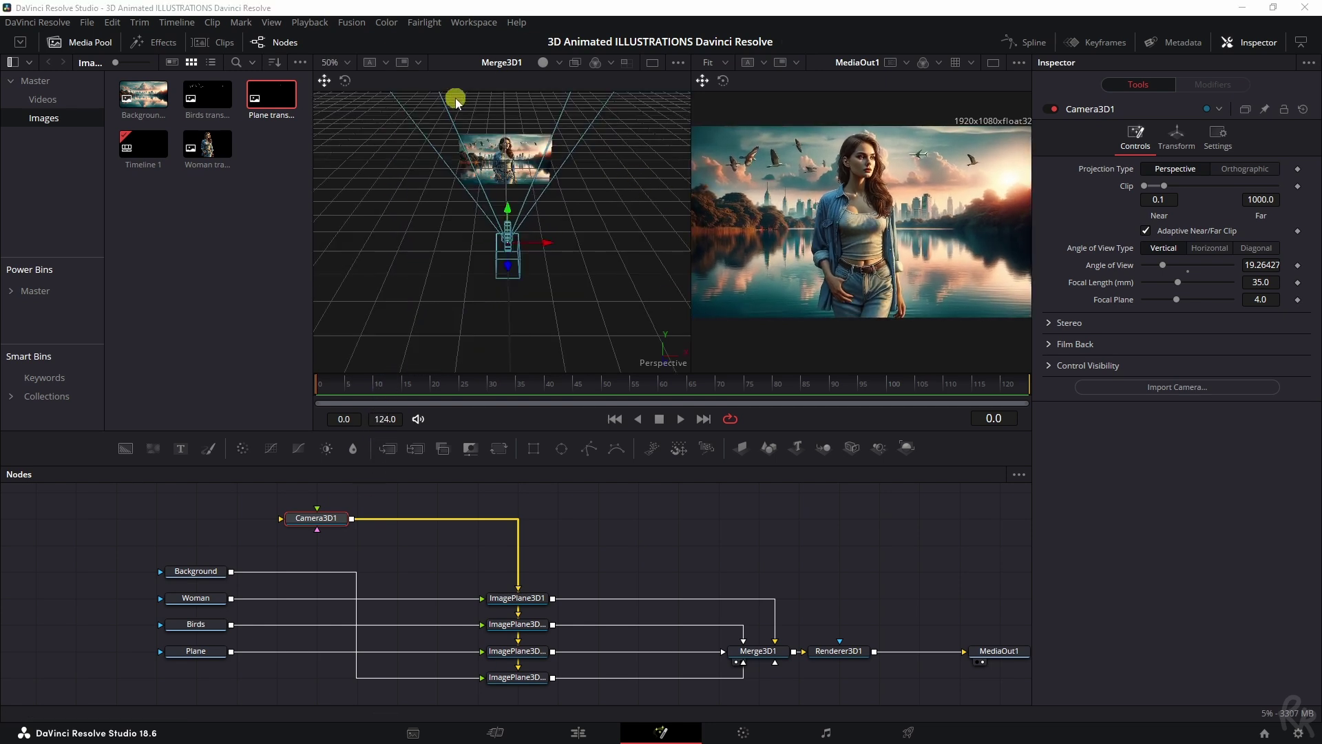
left_click(77, 48)
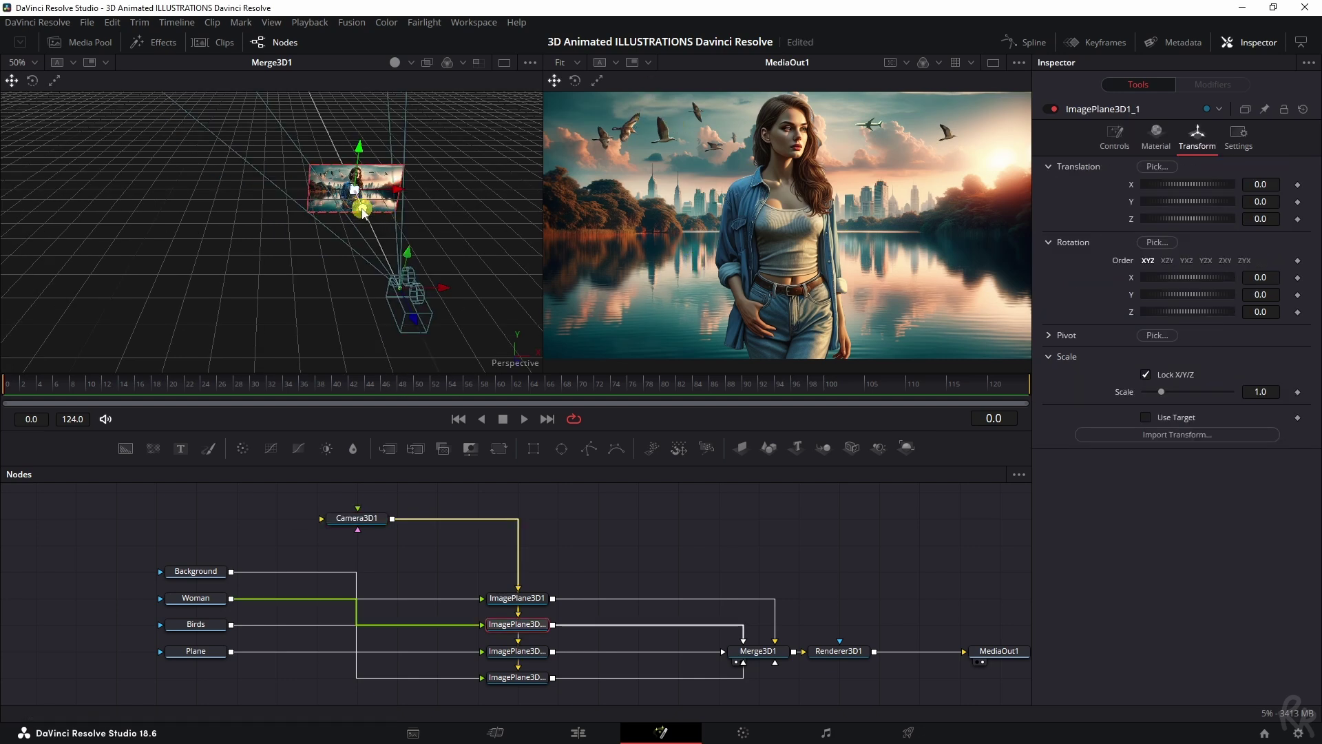
Step: Move the woman's and birds' image planes toward the camera, scaling them to 0.906 and 0.232
left_click_drag(363, 217, 376, 267)
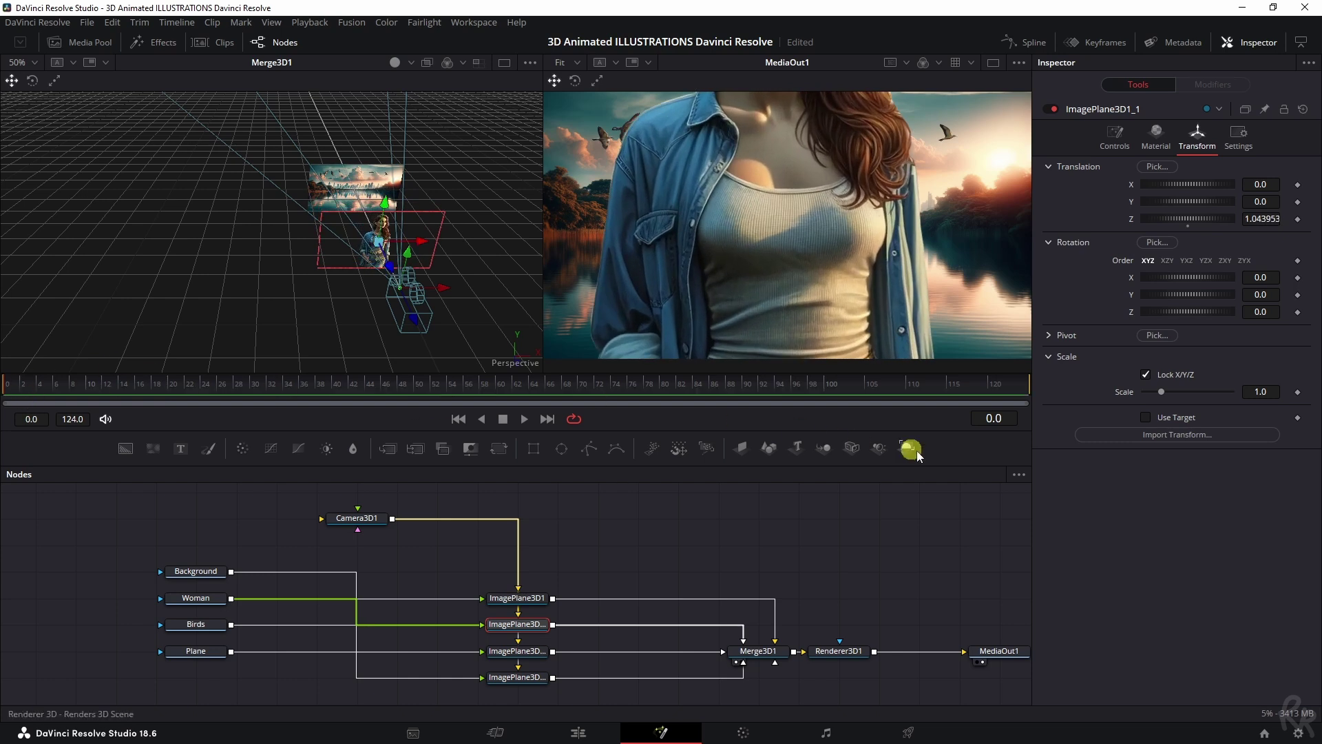
left_click_drag(1274, 390, 836, 422)
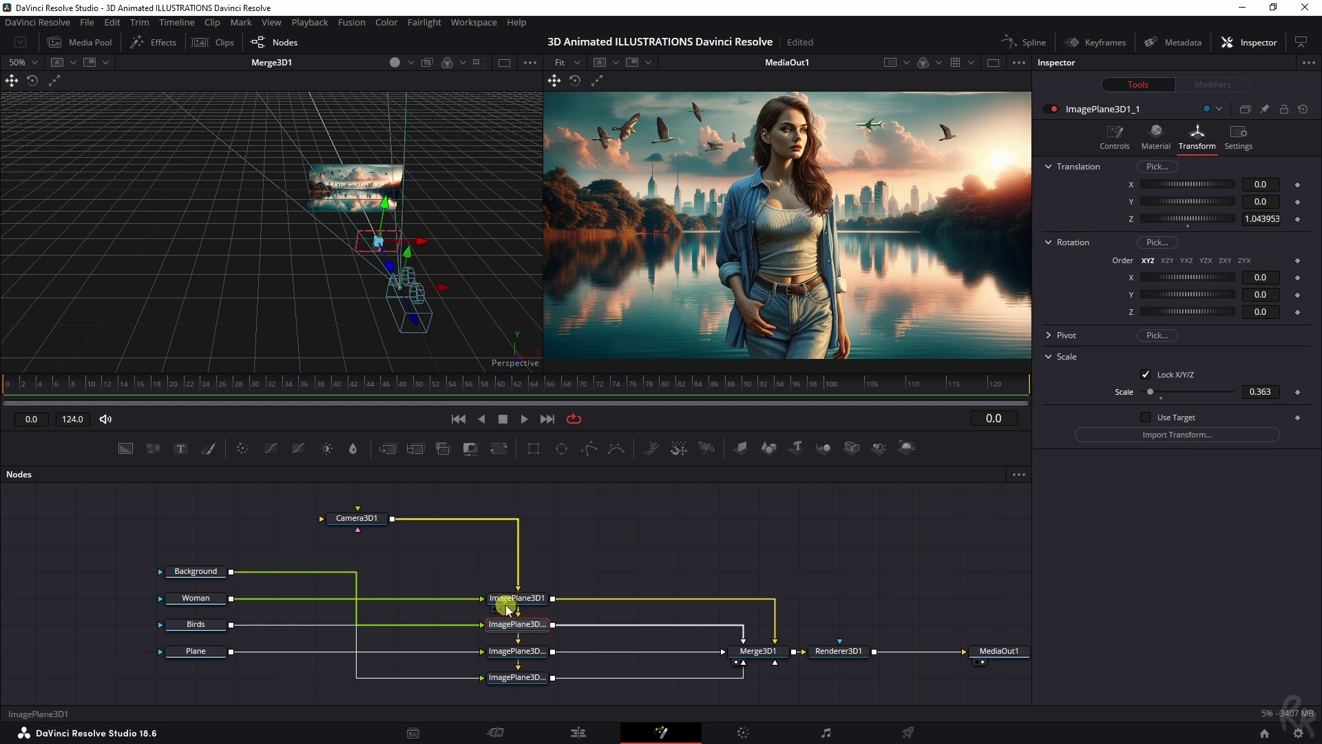
left_click(517, 651)
left_click_drag(365, 213, 376, 238)
left_click(1197, 138)
double_click(1275, 390)
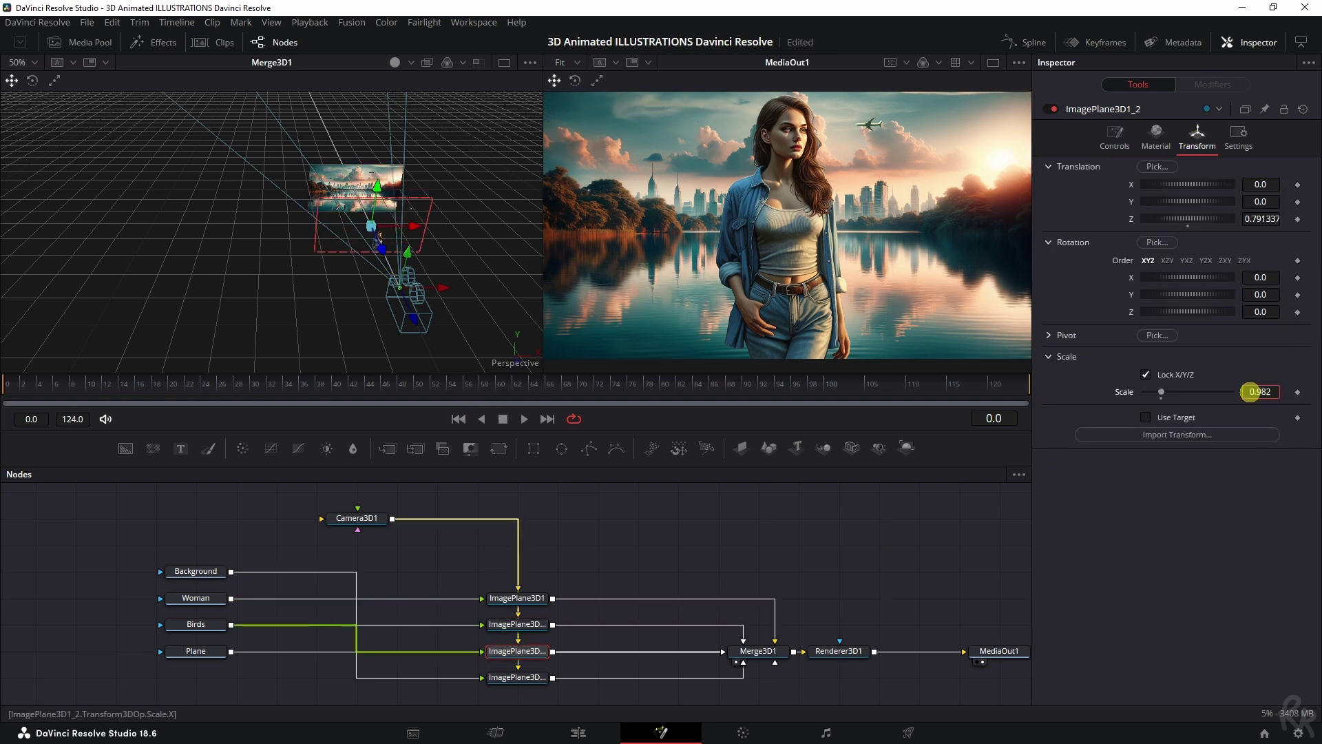
type("0.232")
key("Return")
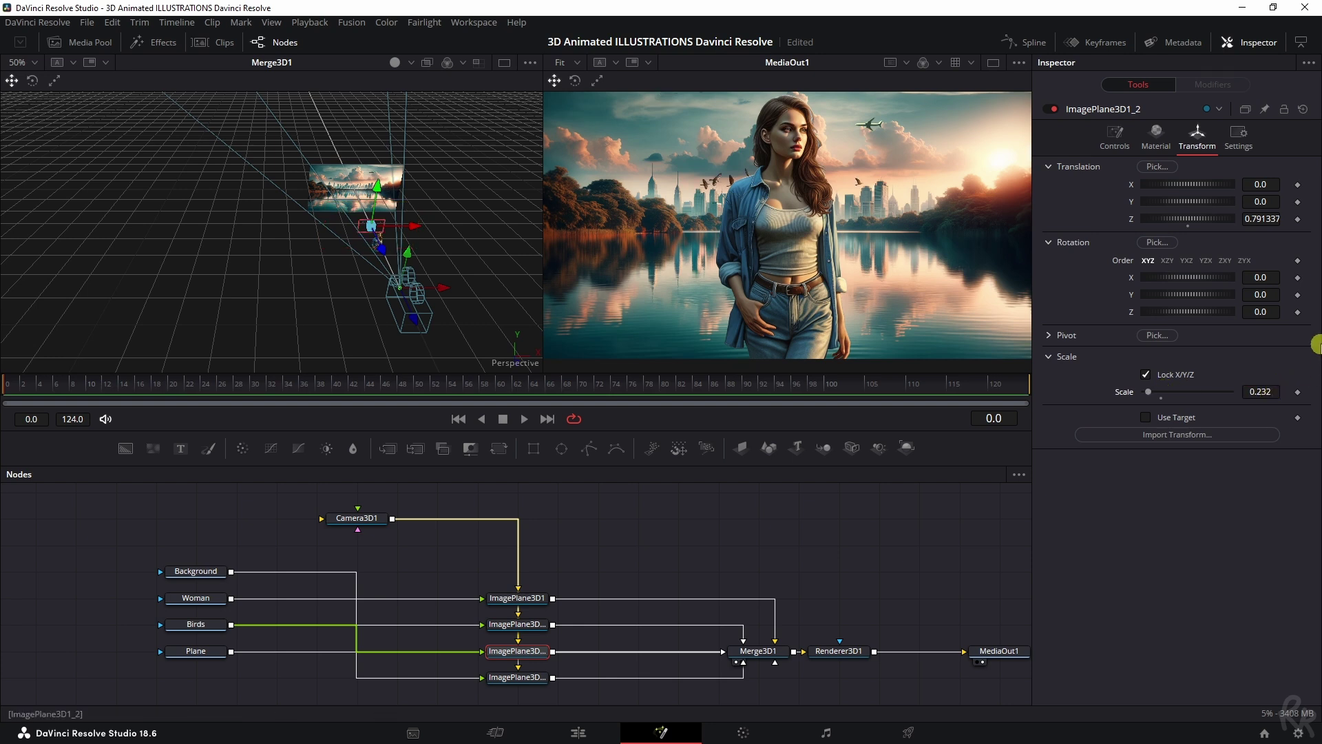
left_click(503, 676)
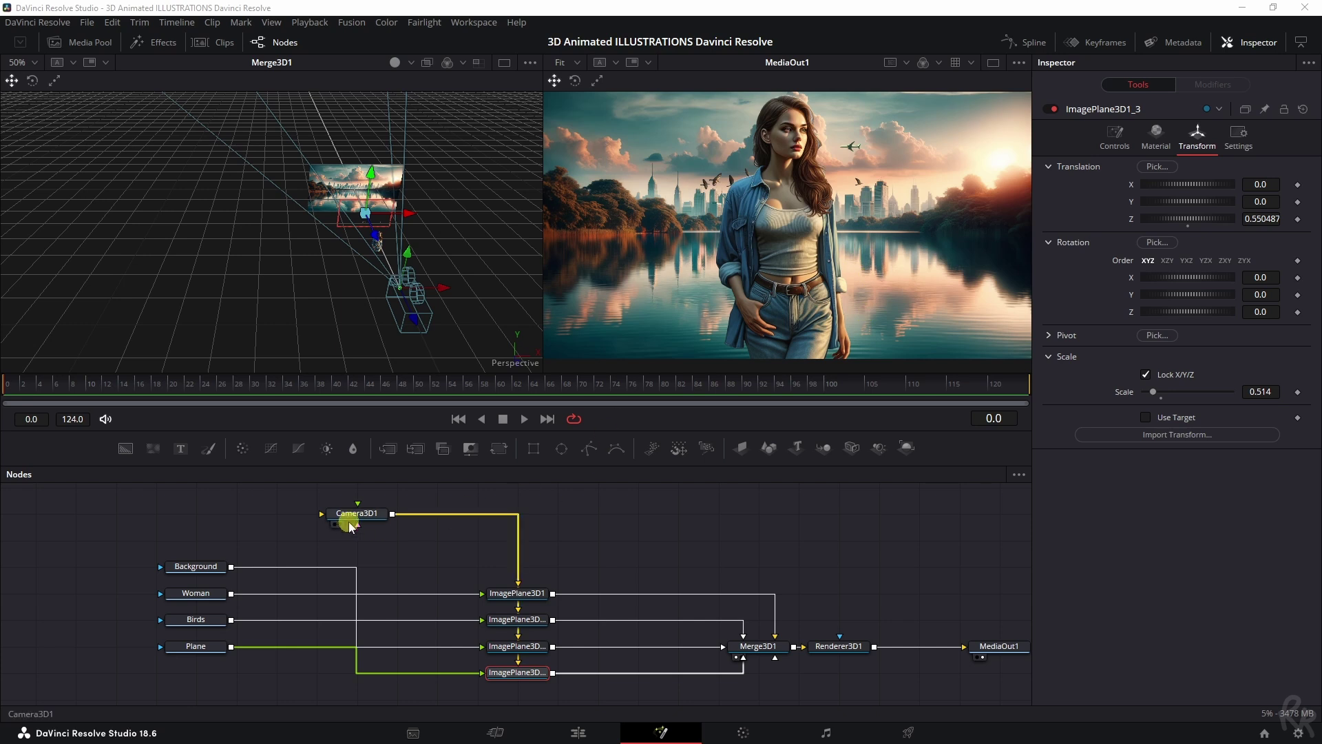
Step: Set keyframes on Camera3D1's Translation and X Rotation at frame 0
left_click(351, 518)
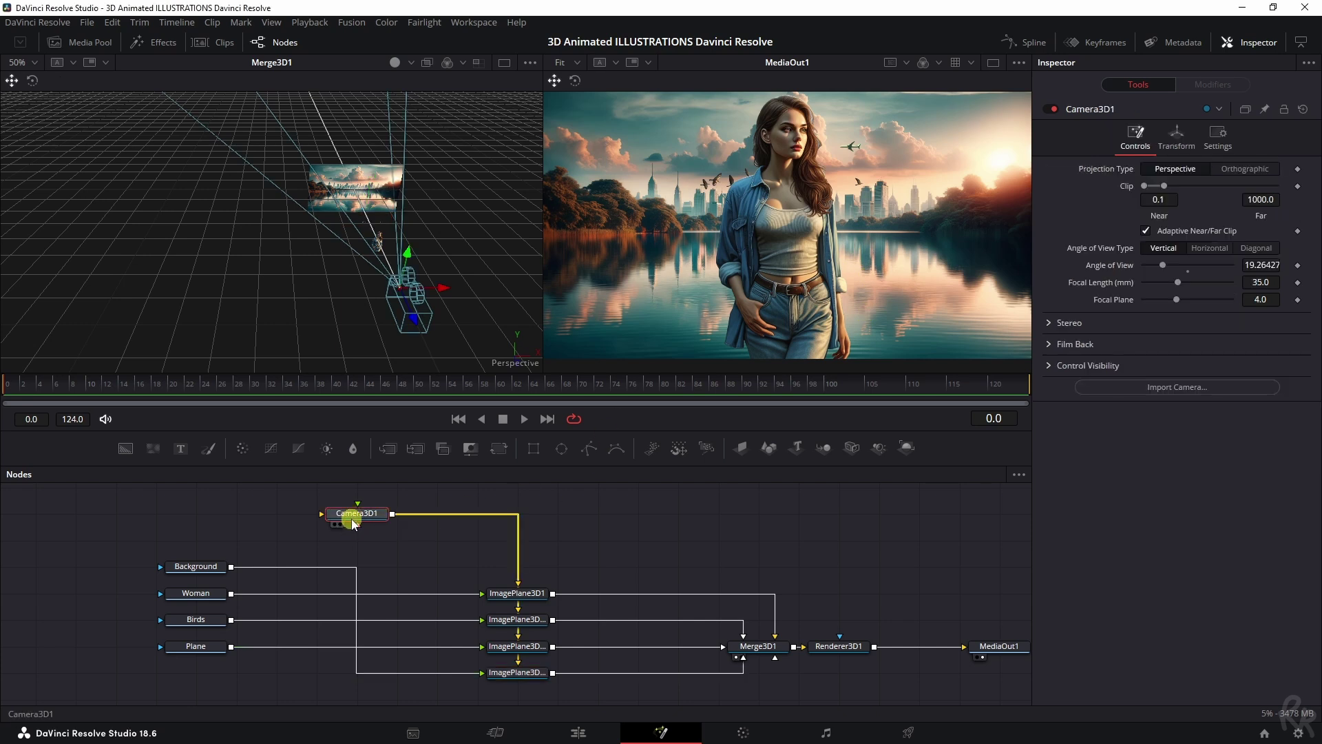
left_click(1177, 135)
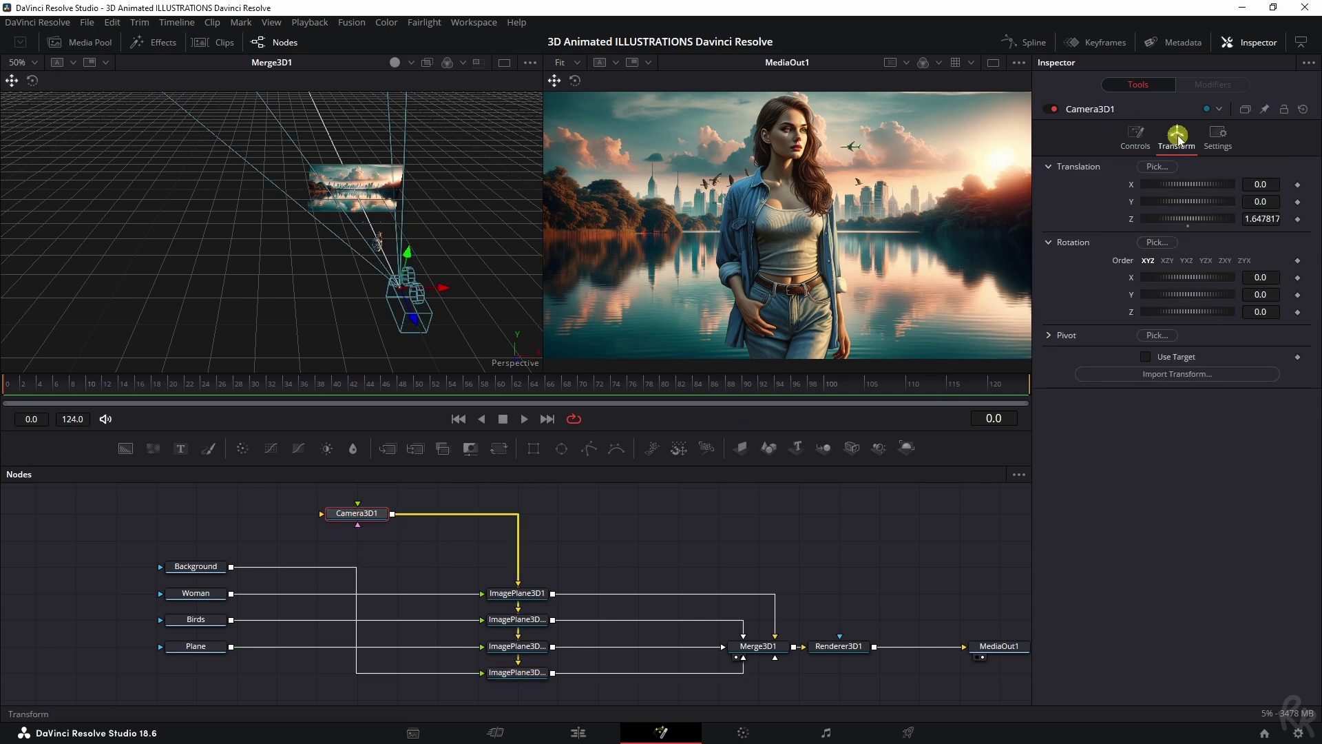
left_click(1298, 201)
left_click(1297, 219)
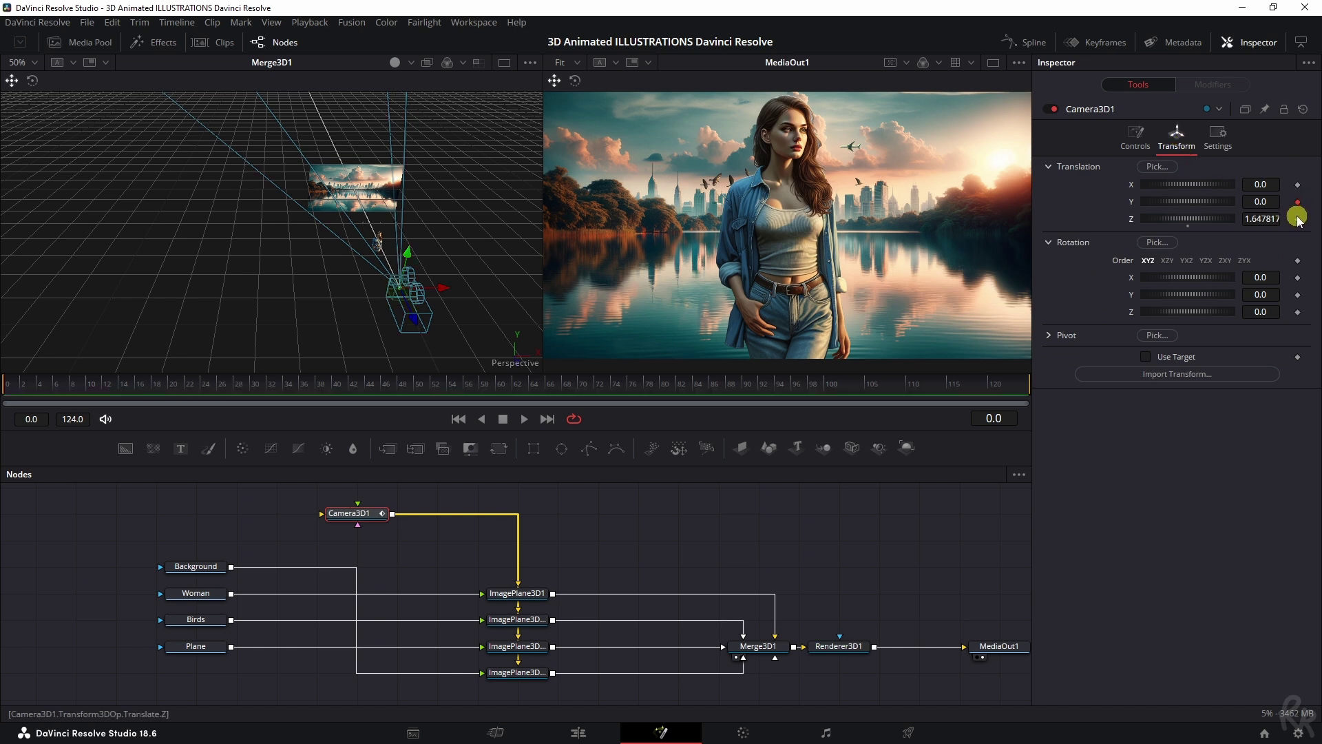
left_click(1298, 278)
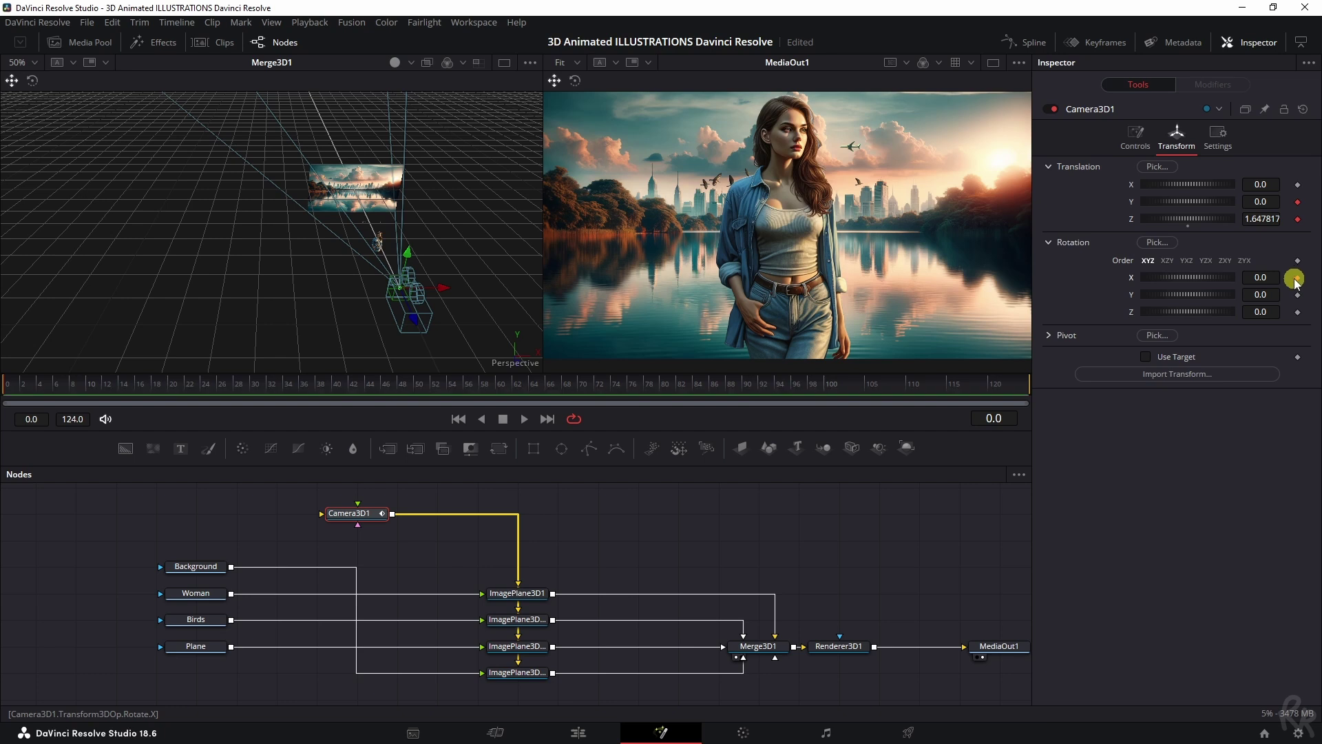
Step: At frame 40, push the camera forward to Z 1.425, then play back and rewind
left_click(460, 386)
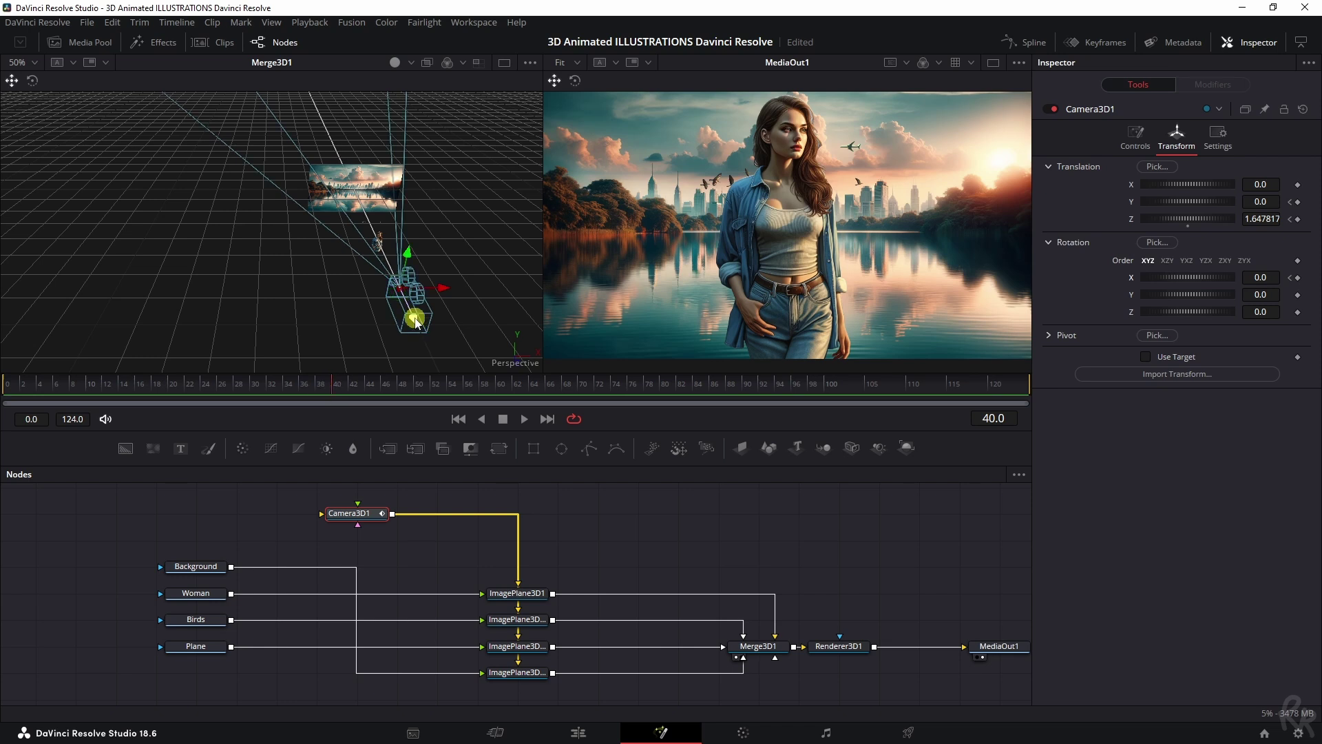
left_click_drag(414, 316, 412, 298)
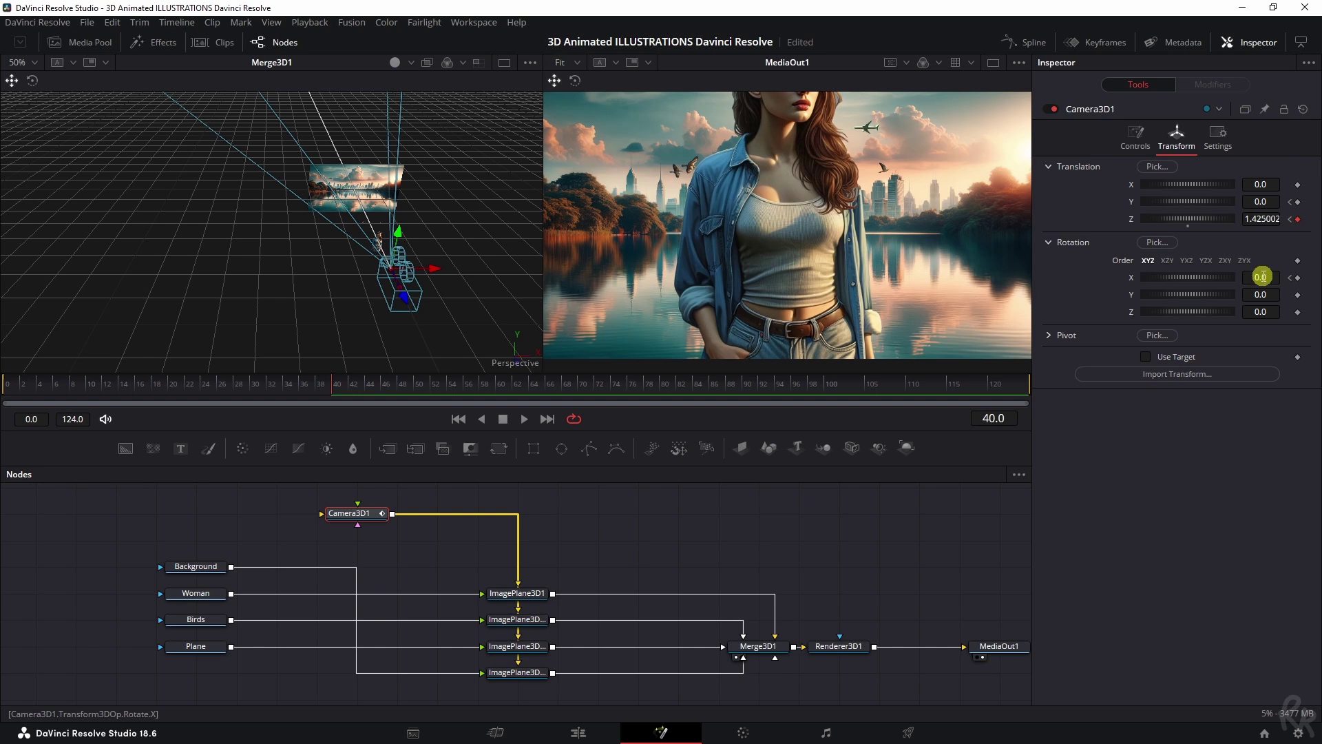
key("space")
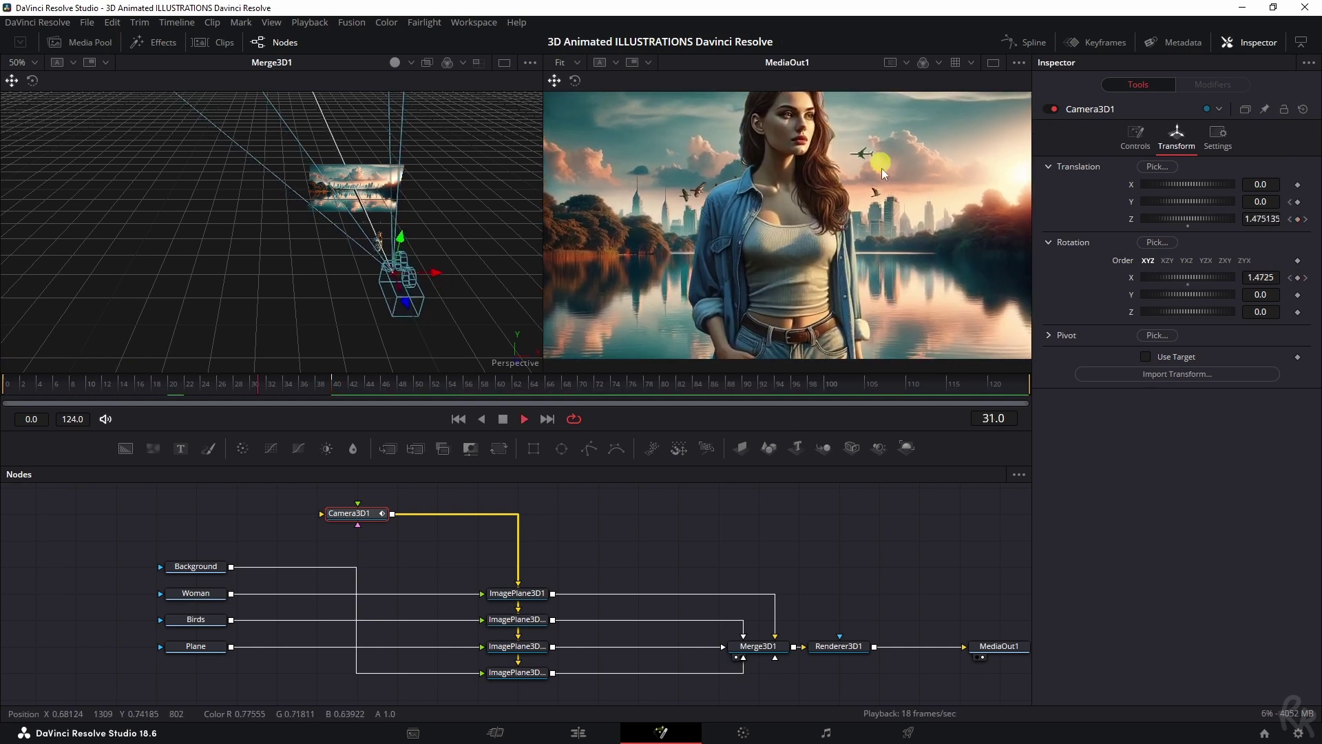
key("space")
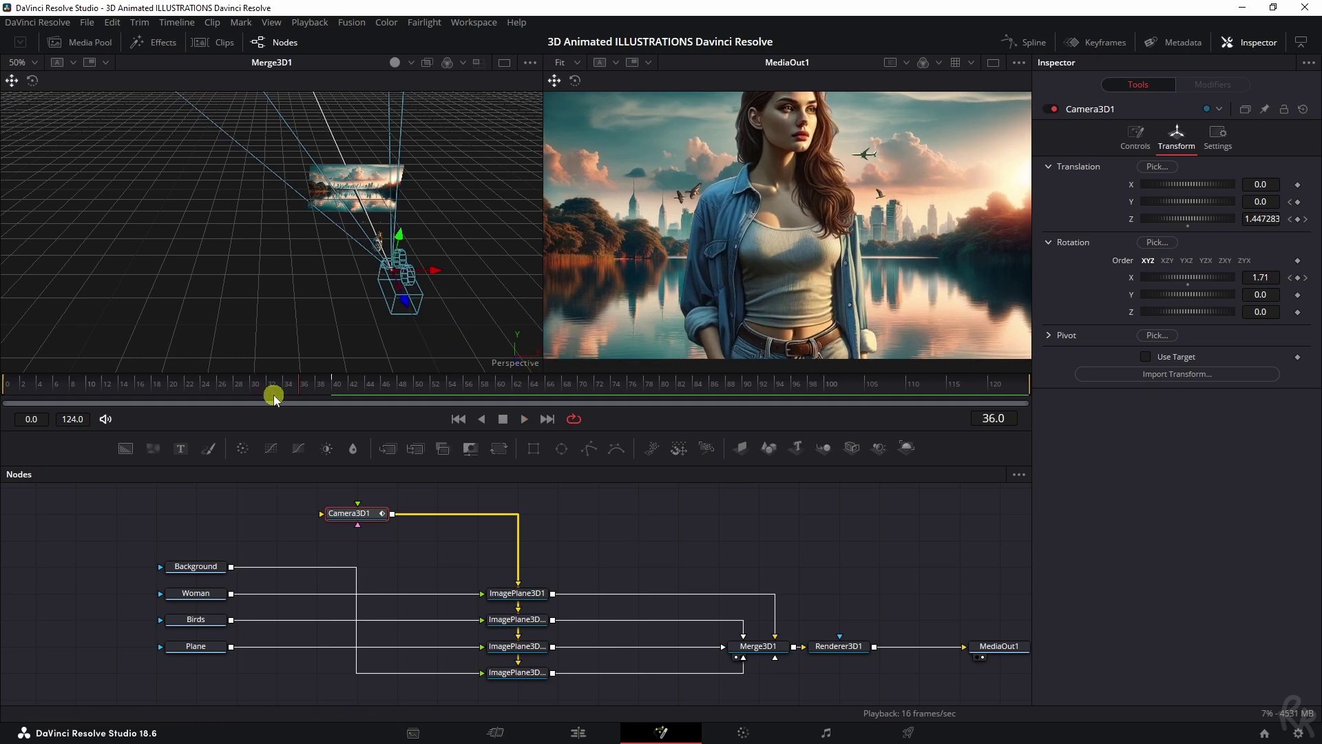
left_click_drag(279, 389, 7, 384)
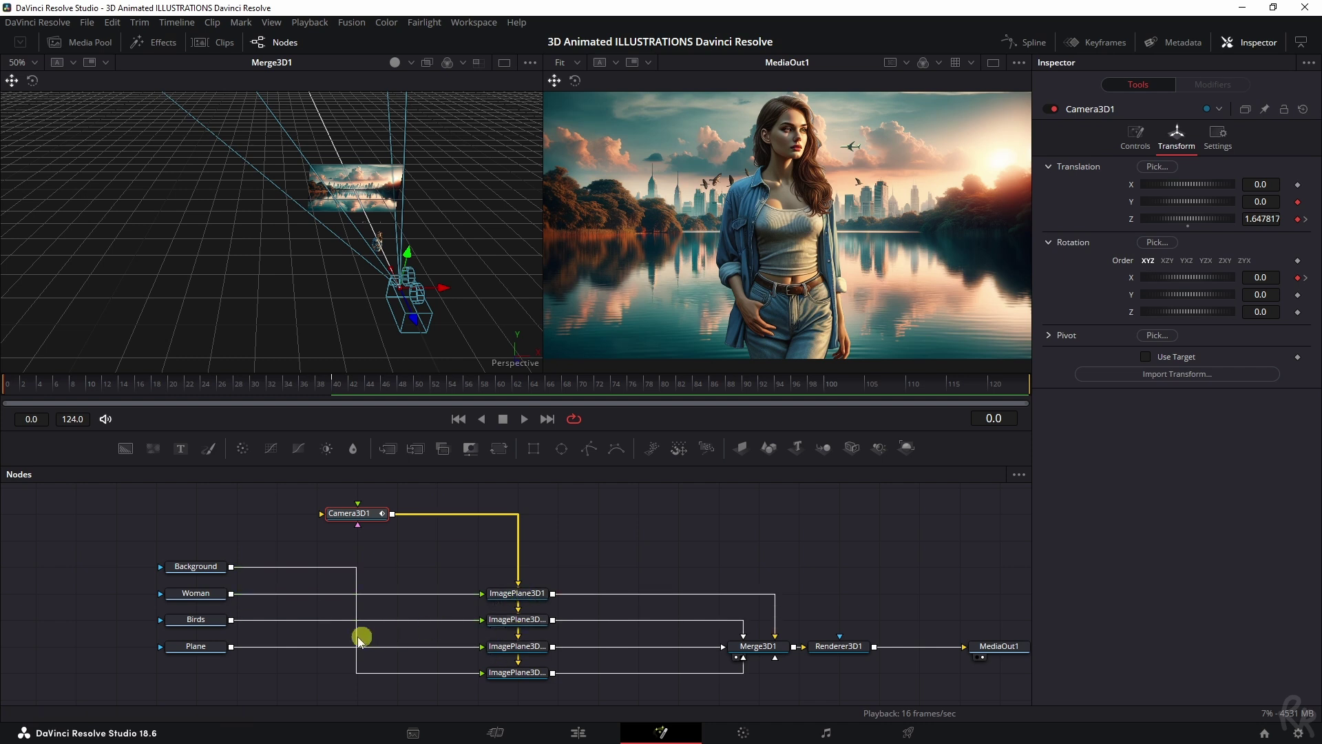
left_click_drag(376, 639, 508, 651)
Step: At frame 0, keyframe the birds plane's Translation X at -0.232
left_click(508, 649)
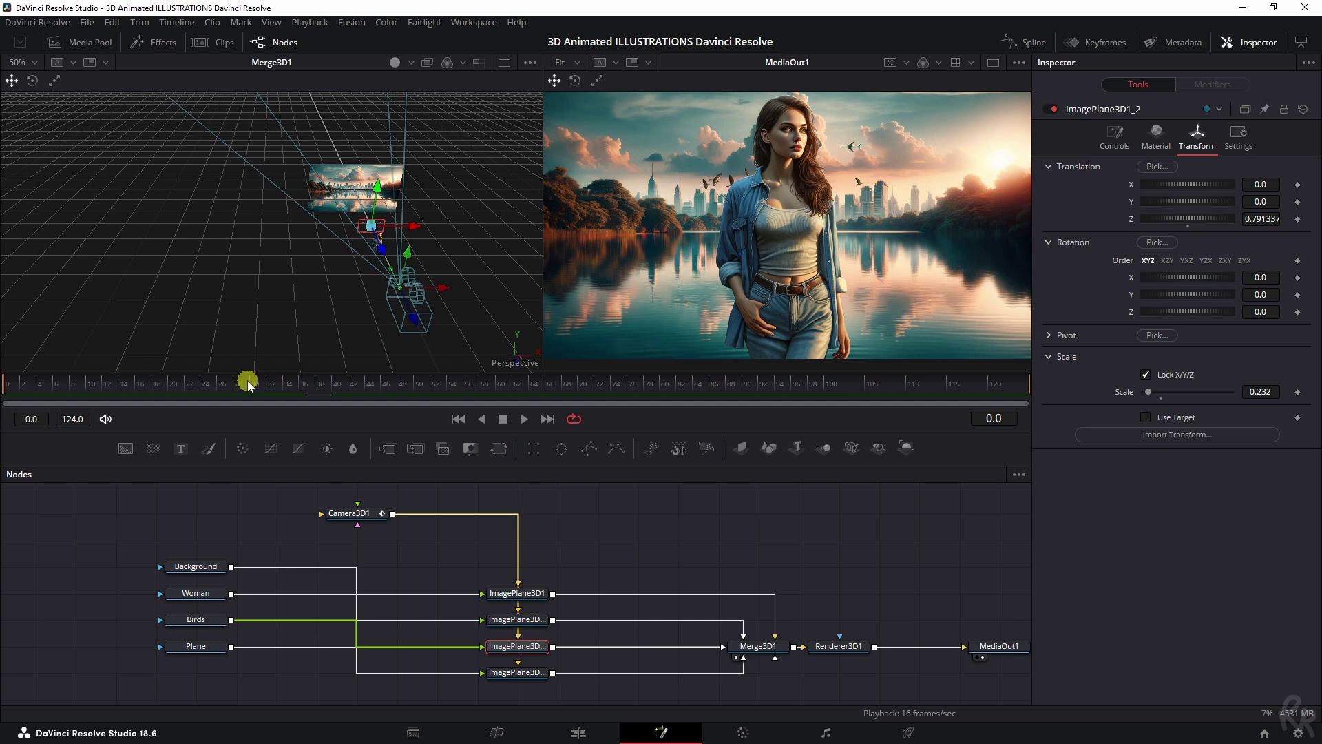
left_click_drag(248, 385, 14, 380)
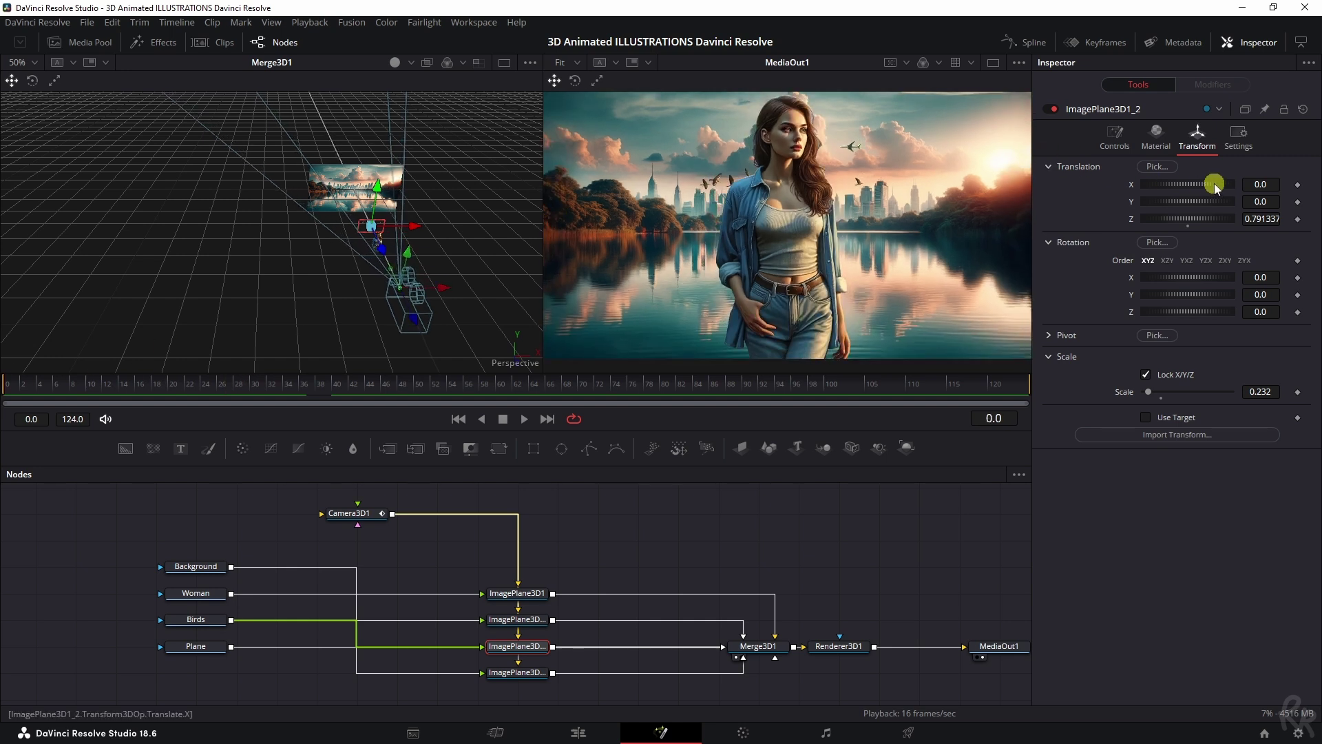
left_click_drag(1215, 187, 1212, 188)
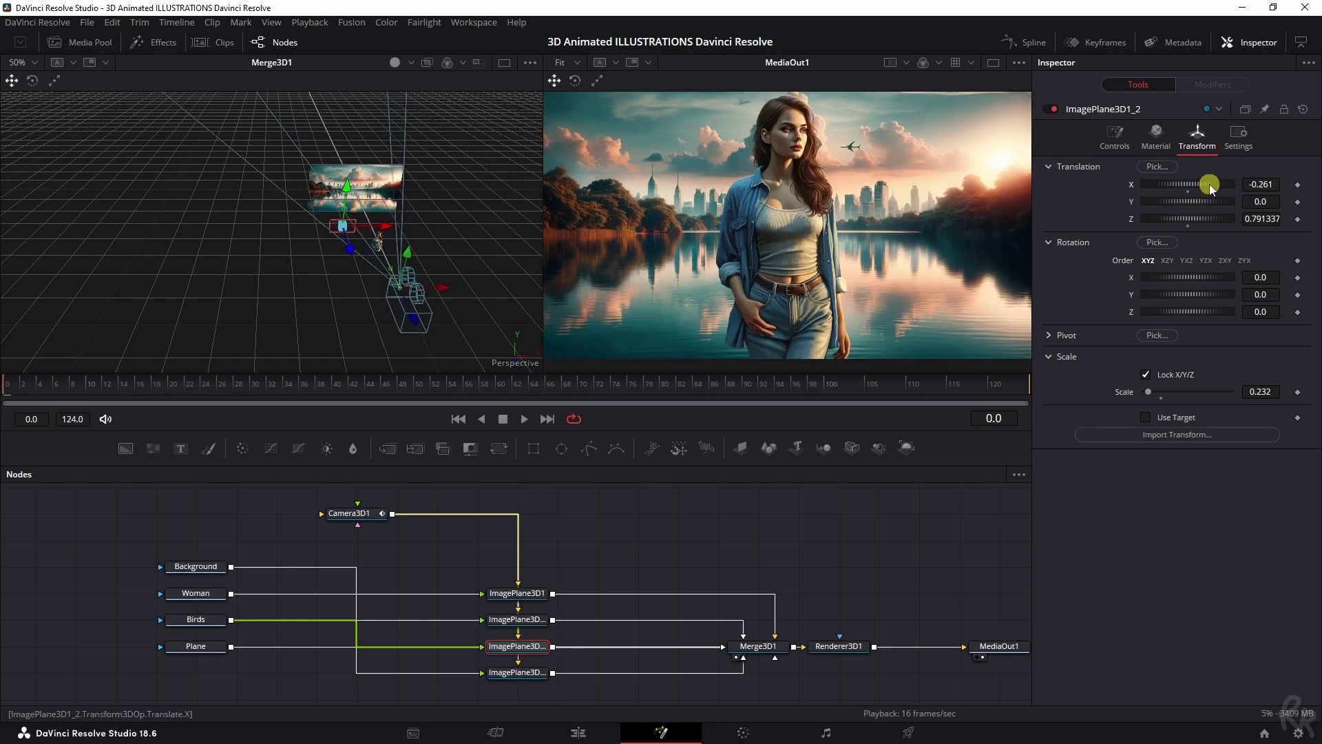
left_click(1298, 184)
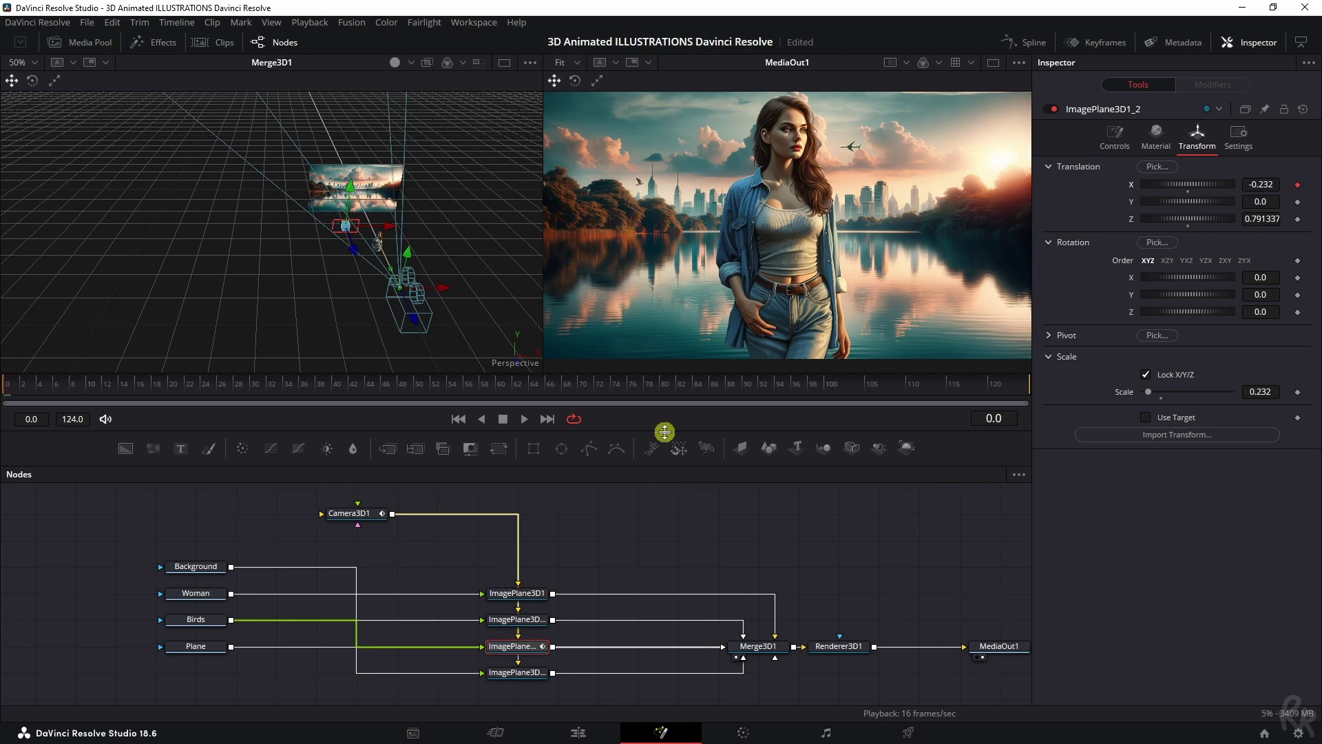
Step: Keyframe the airplane plane's X at 0.232 on frame 0 and -0.025 on frame 40
left_click(530, 665)
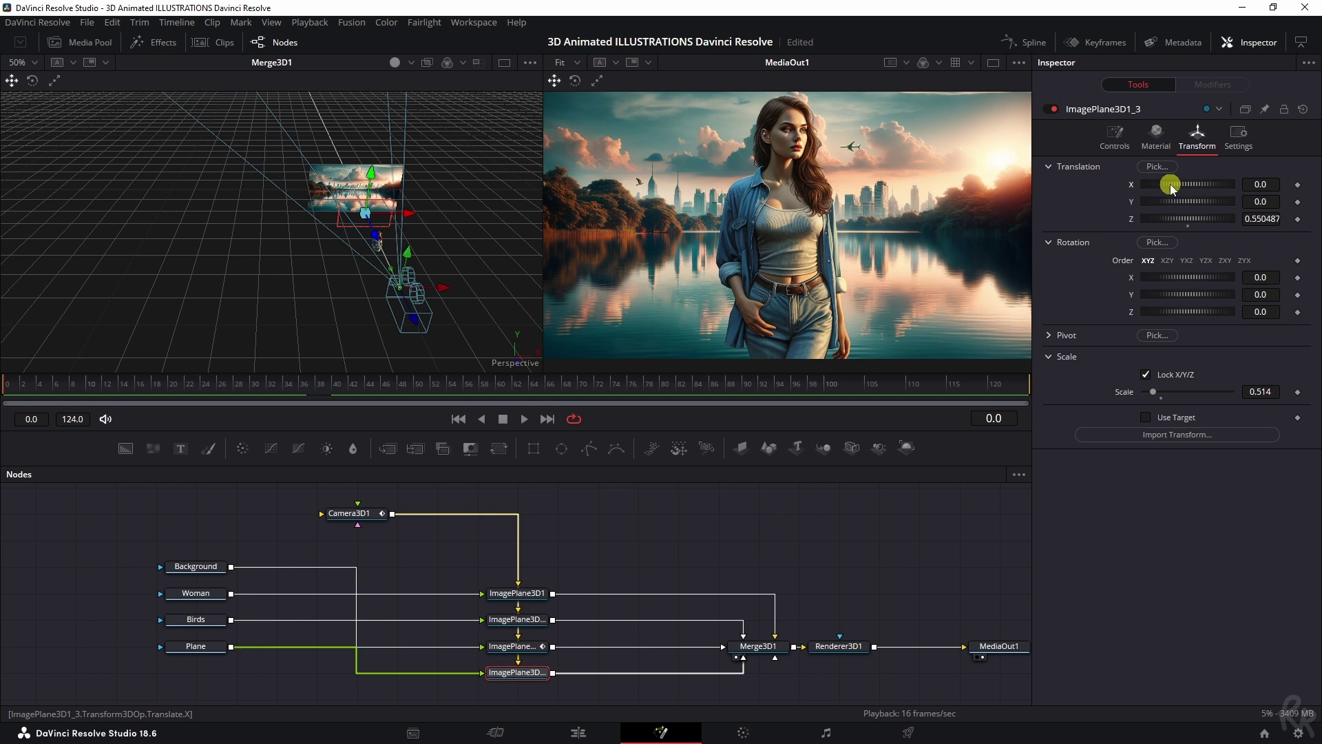
left_click_drag(1171, 187, 1178, 188)
left_click(1294, 187)
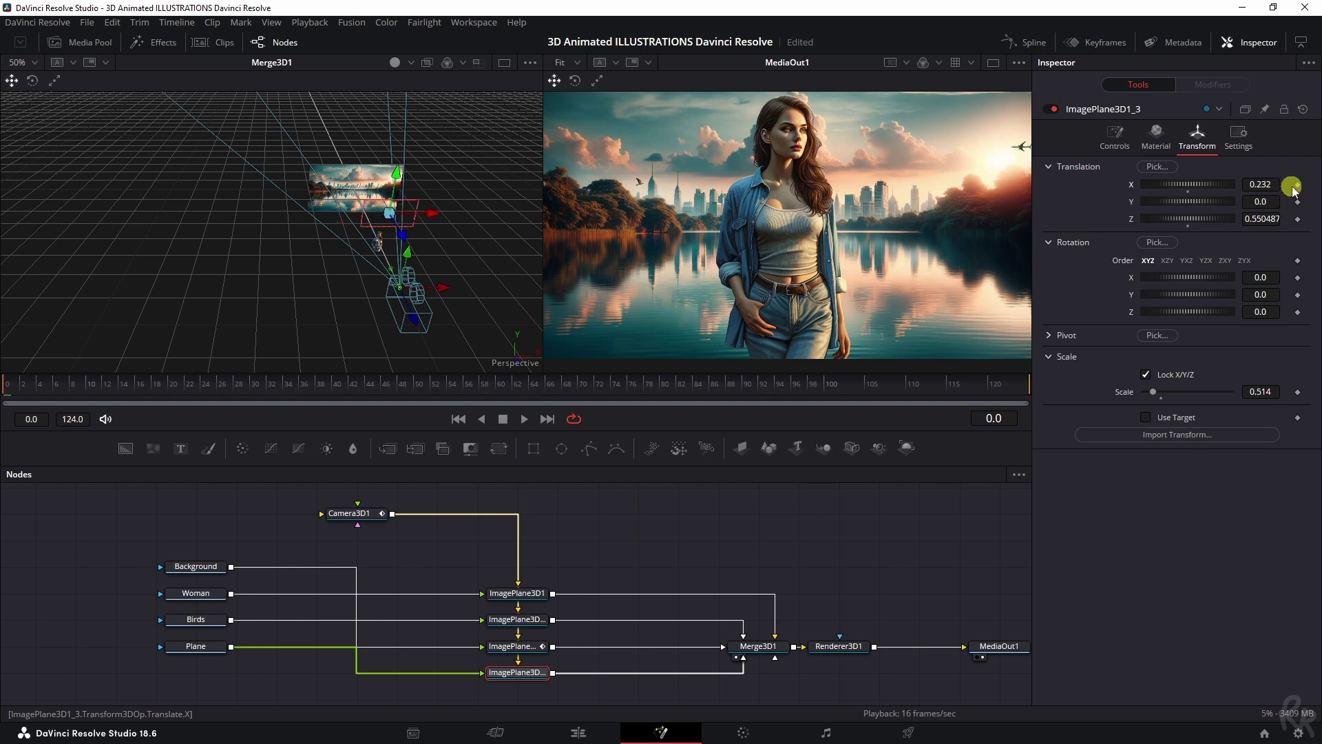
left_click(331, 385)
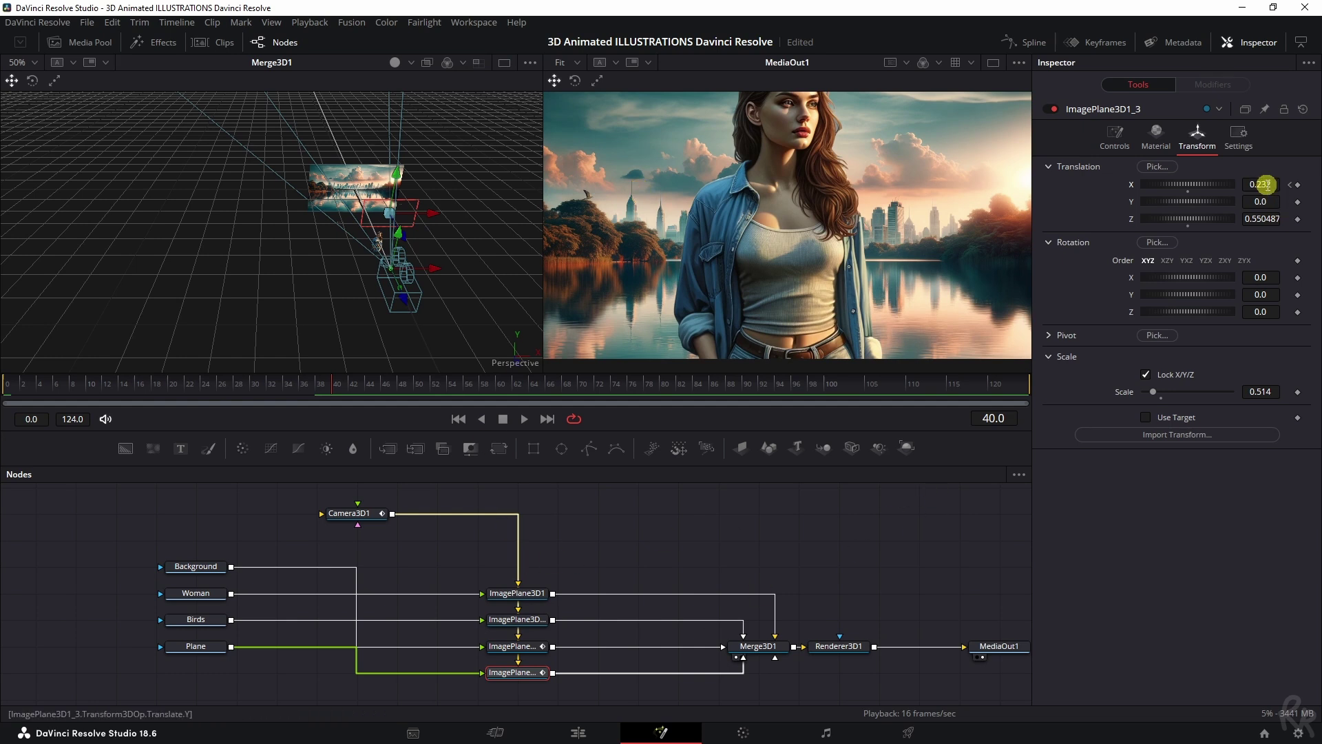
left_click_drag(1266, 185, 1089, 207)
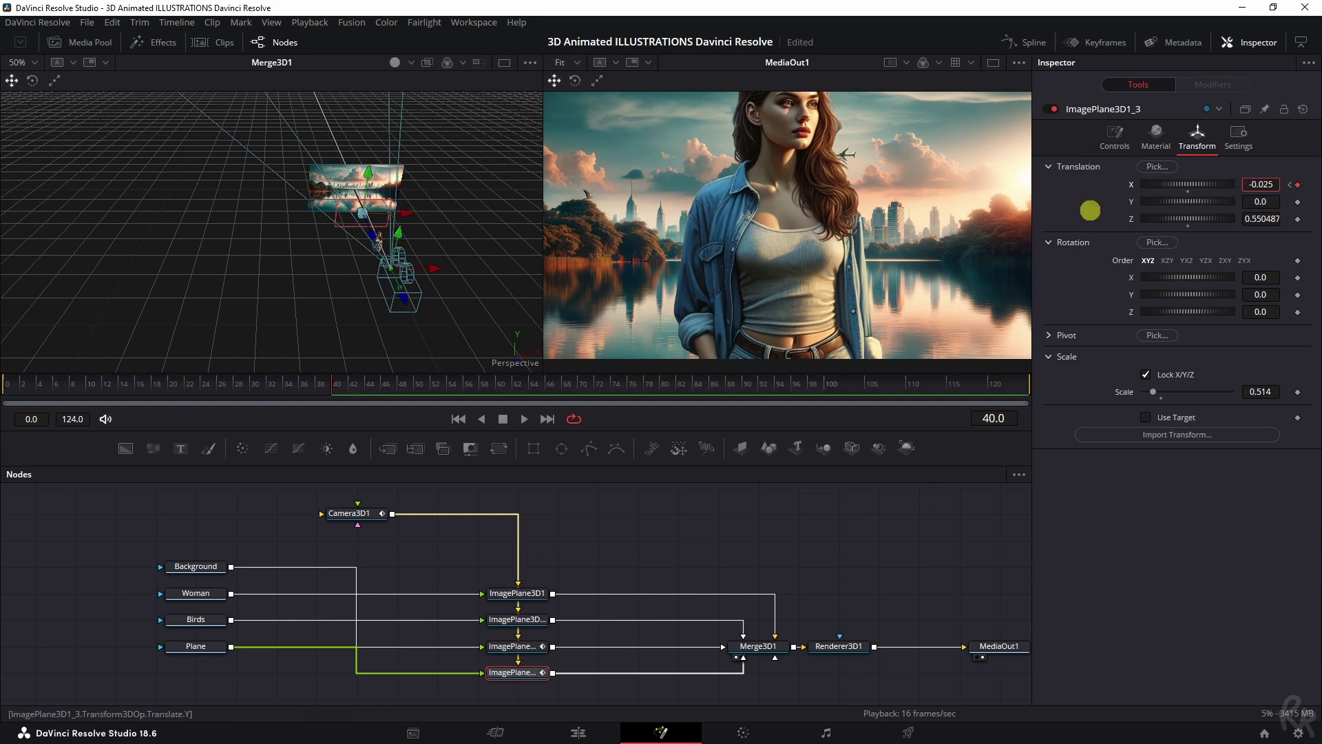
left_click(518, 649)
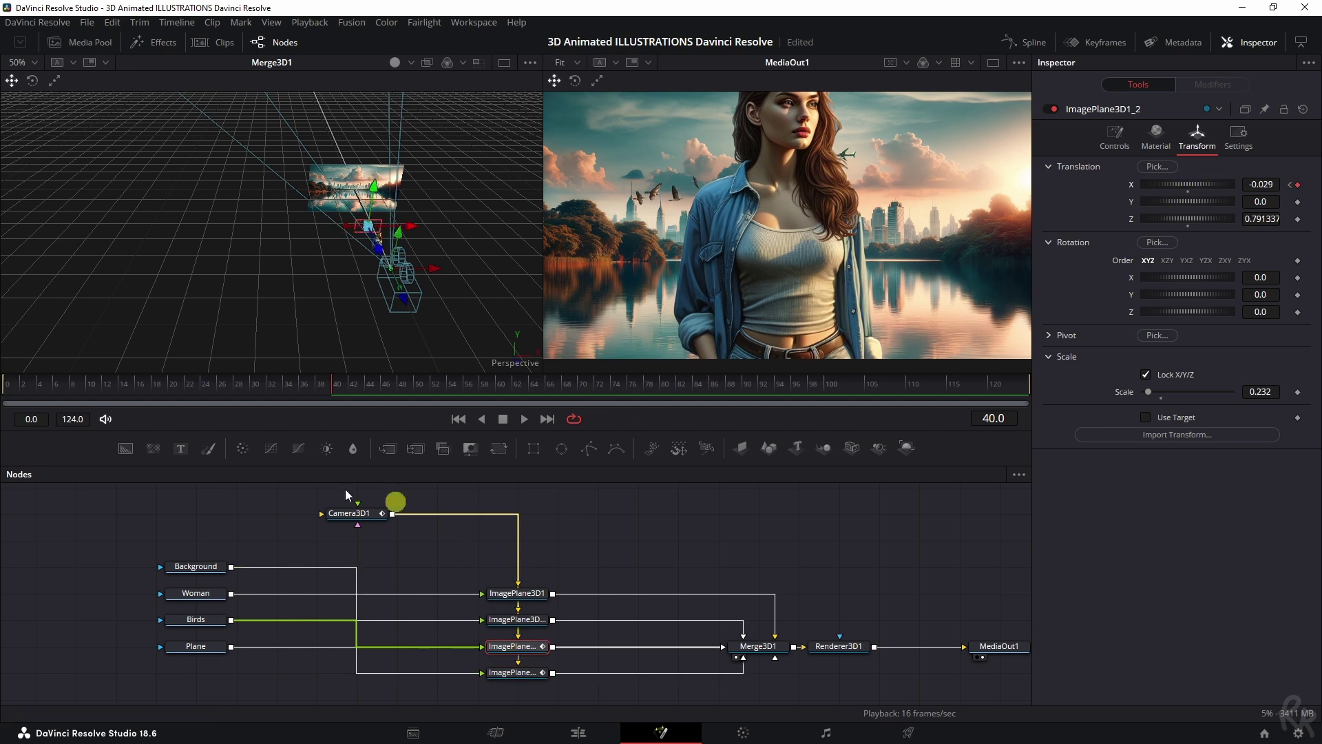
key("Home")
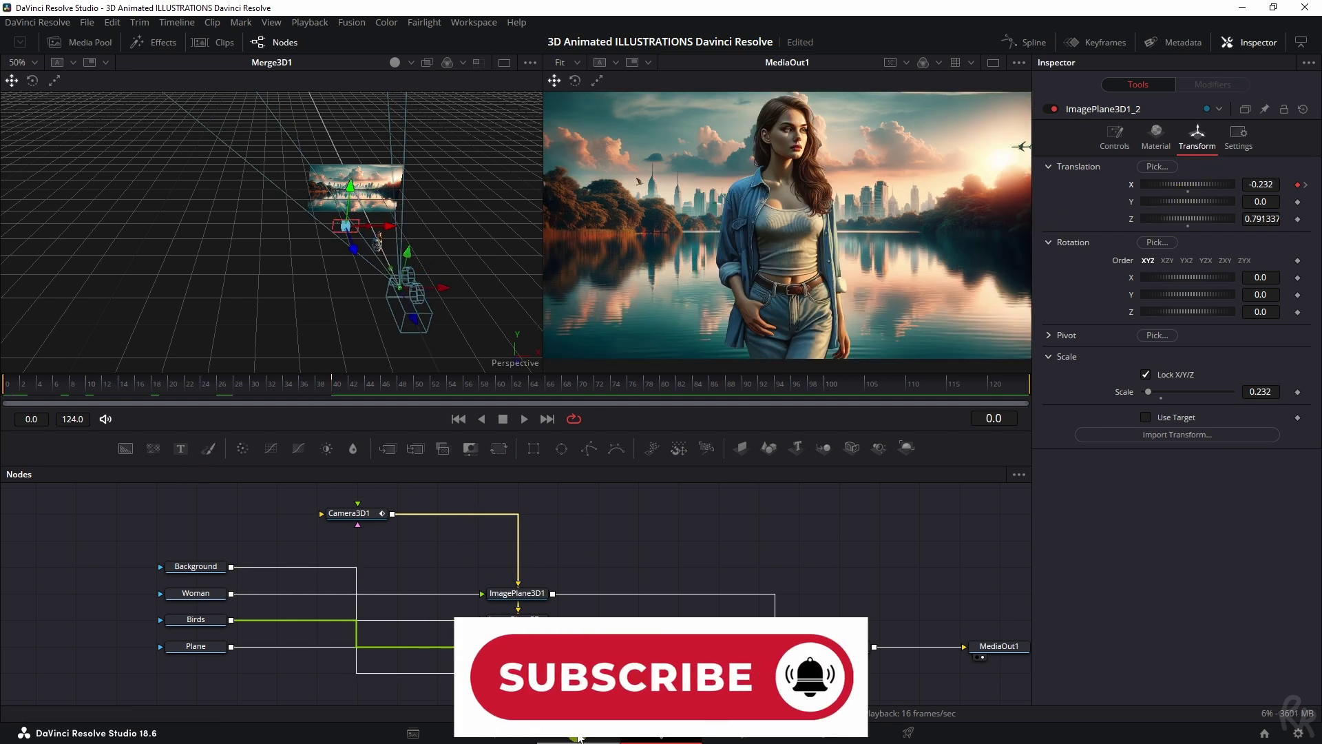